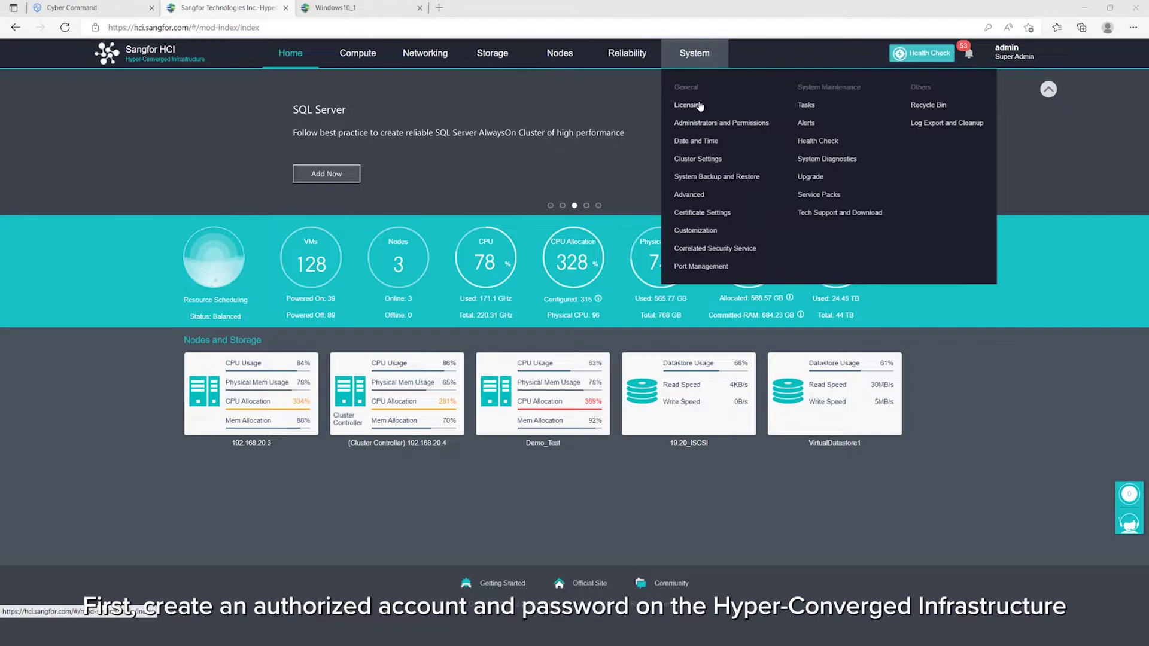
Step: Add correlated-security account 'cc_hci' with a confirmed password and All permissions in Sangfor HCI
{"action": "left_click", "coordinate": [709, 248]}
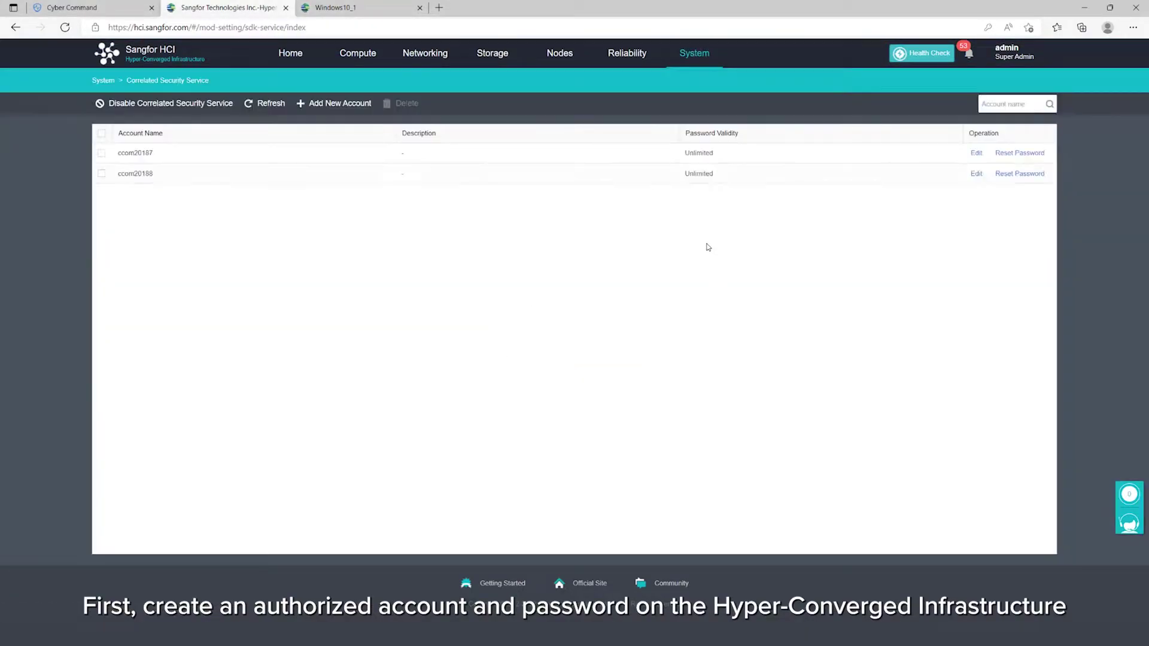
{"action": "left_click", "coordinate": [334, 103]}
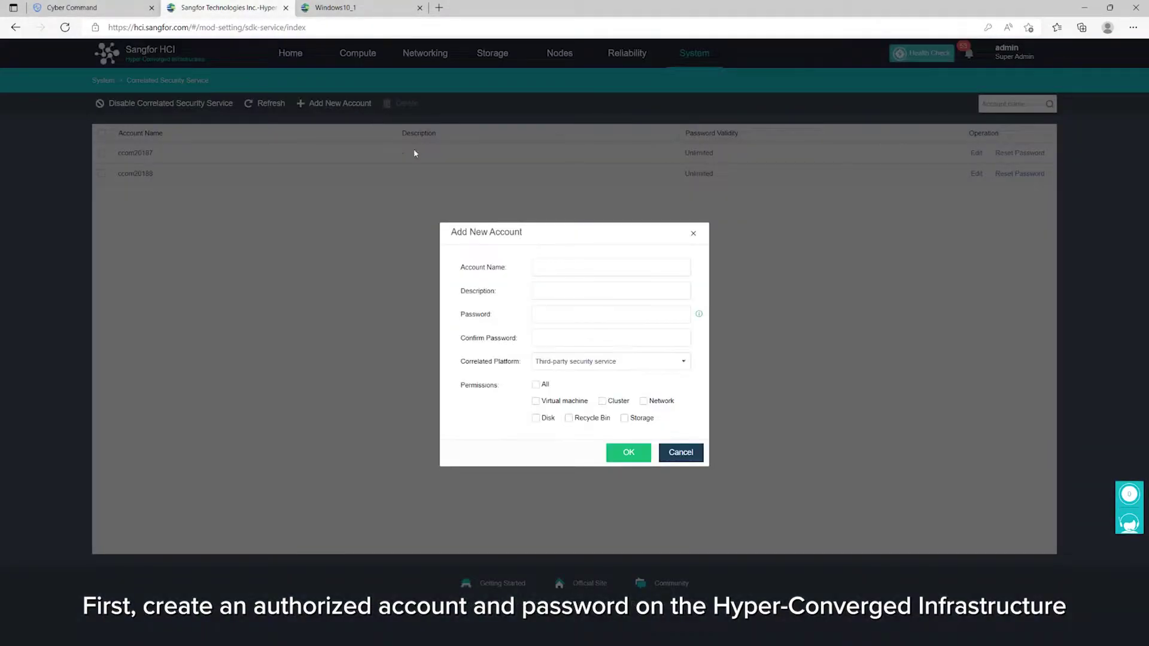
{"action": "left_click", "coordinate": [557, 267]}
{"action": "type", "text": "c"}
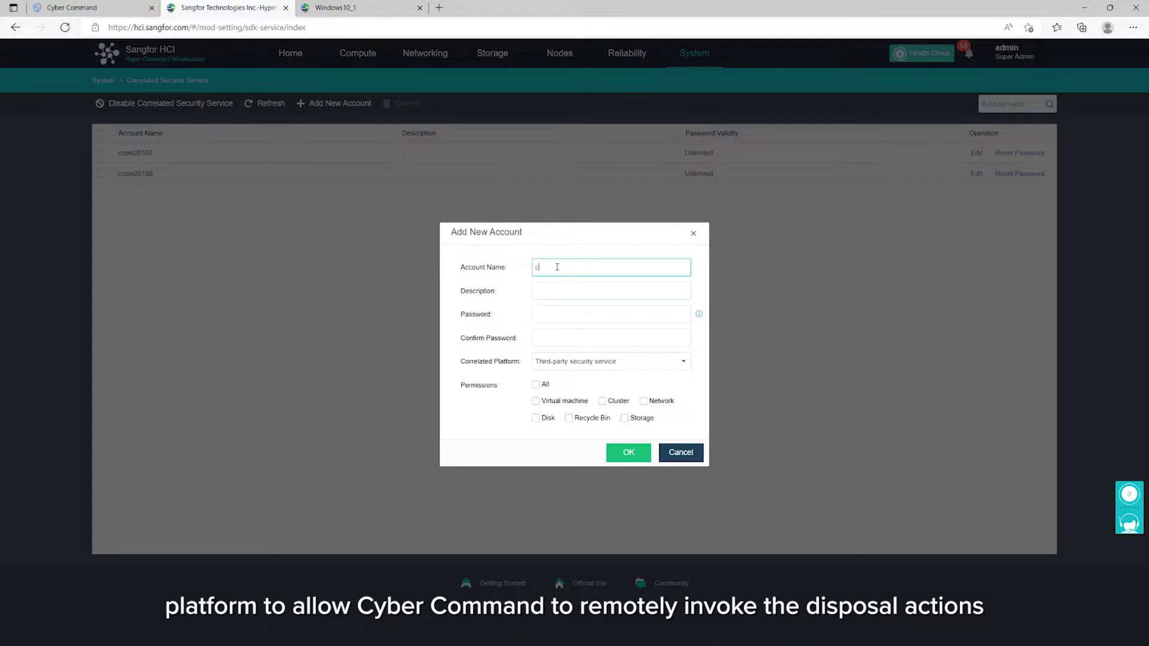
{"action": "type", "text": "c_hci"}
{"action": "left_click", "coordinate": [548, 316]}
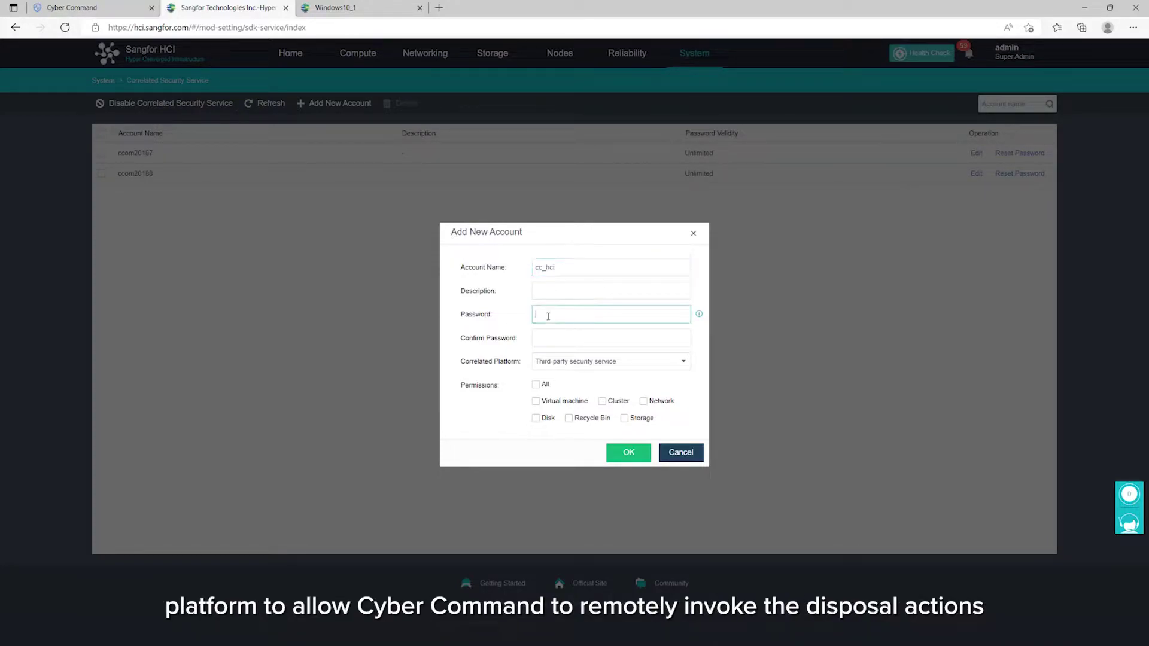
{"action": "type", "text": "•••••••••"}
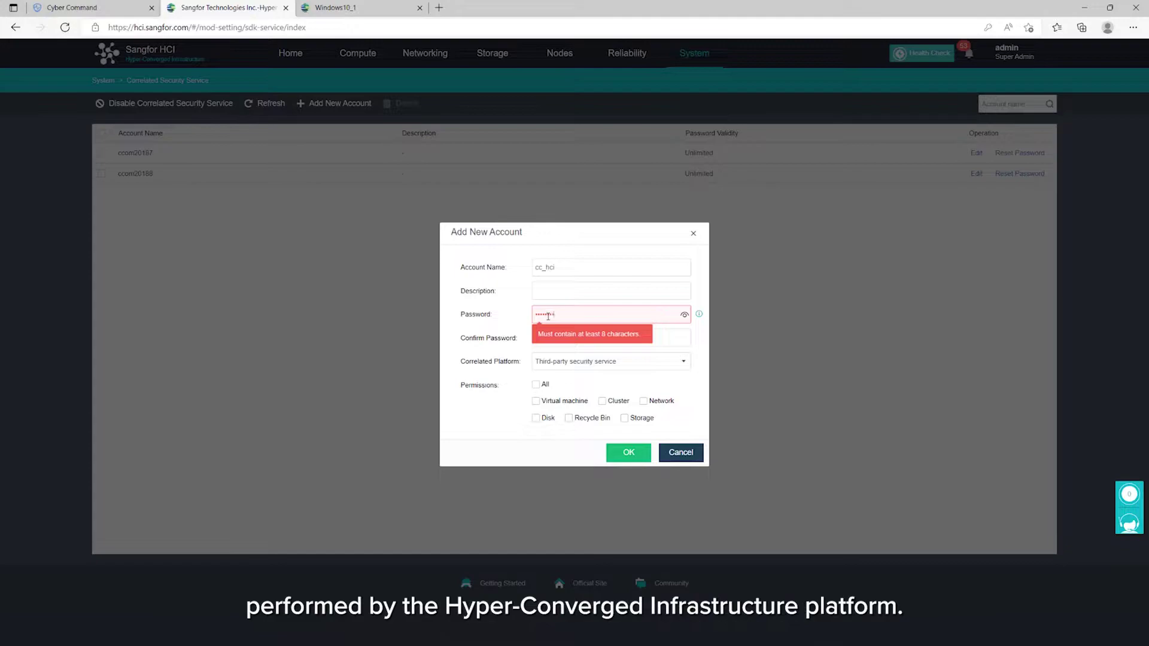
{"action": "key", "text": "Tab"}
{"action": "type", "text": "••••••"}
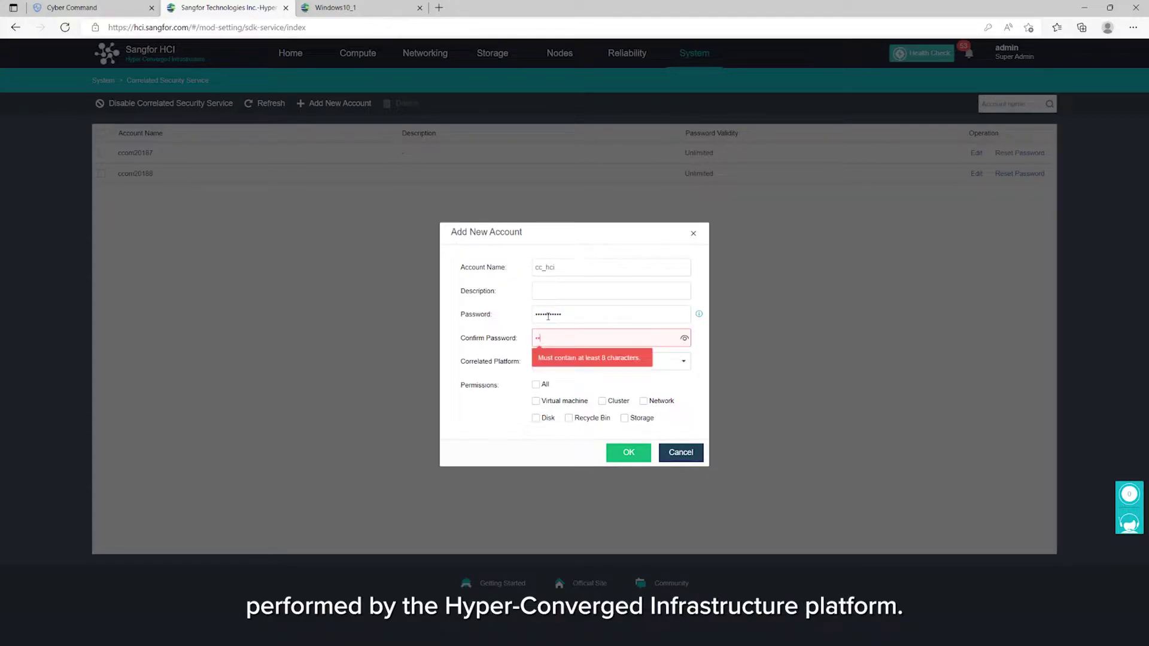
{"action": "type", "text": "••"}
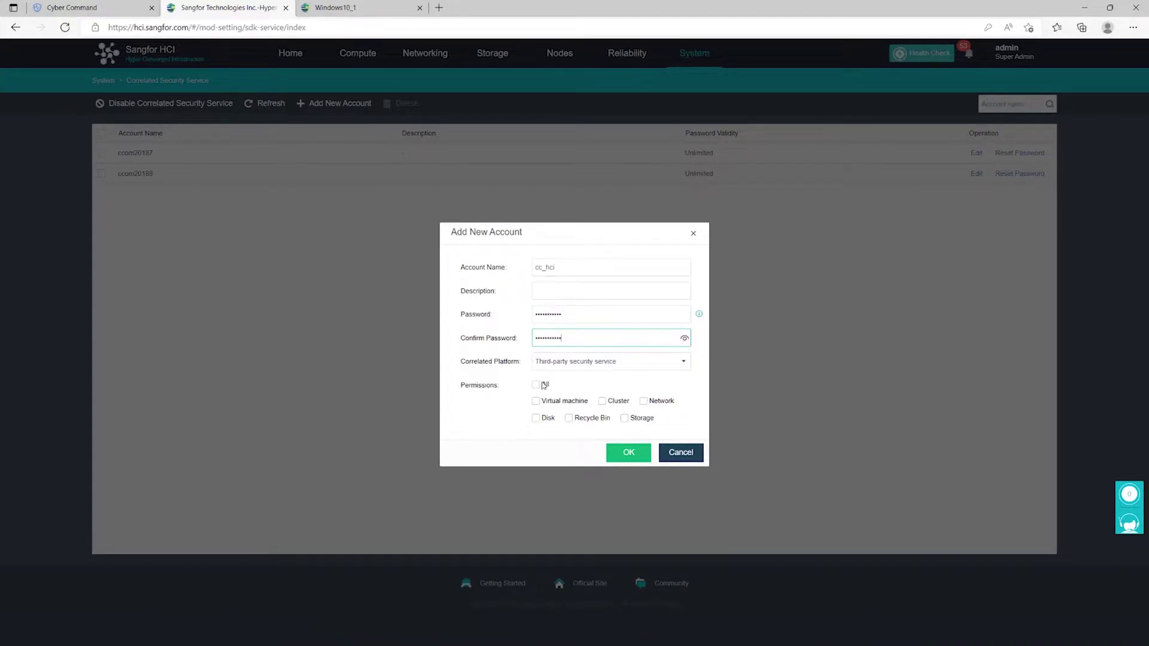
{"action": "left_click", "coordinate": [537, 384]}
{"action": "left_click", "coordinate": [627, 454]}
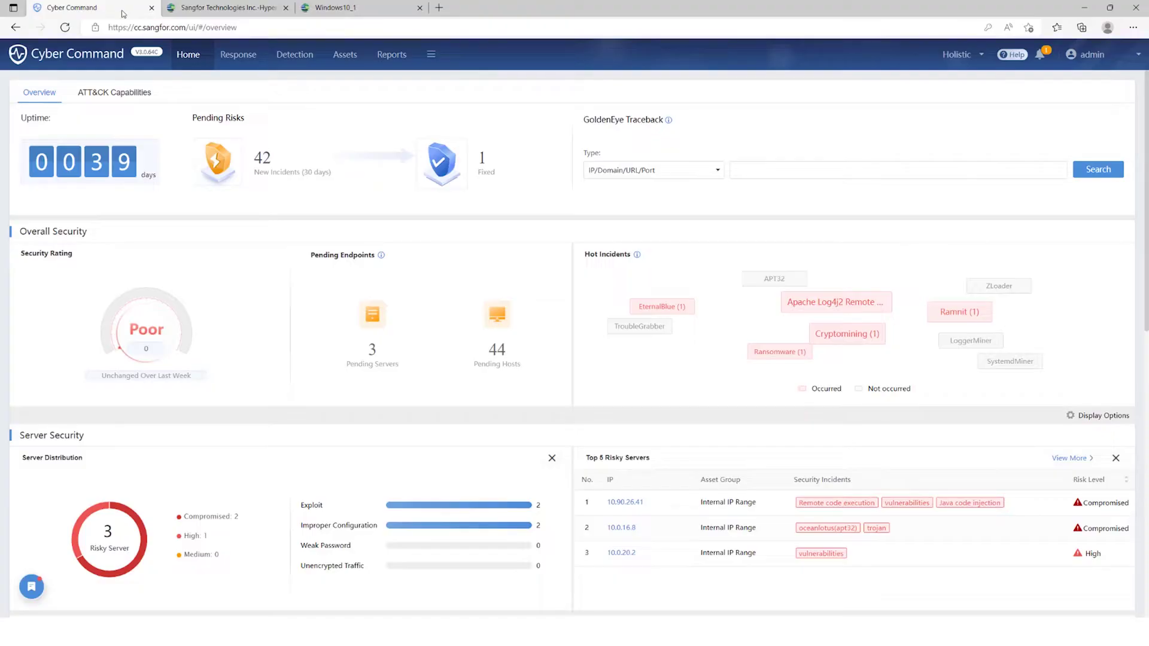
Step: Start a new sensor device of type Hyper Converged Infrastructure
{"action": "mouse_move", "coordinate": [1092, 55]}
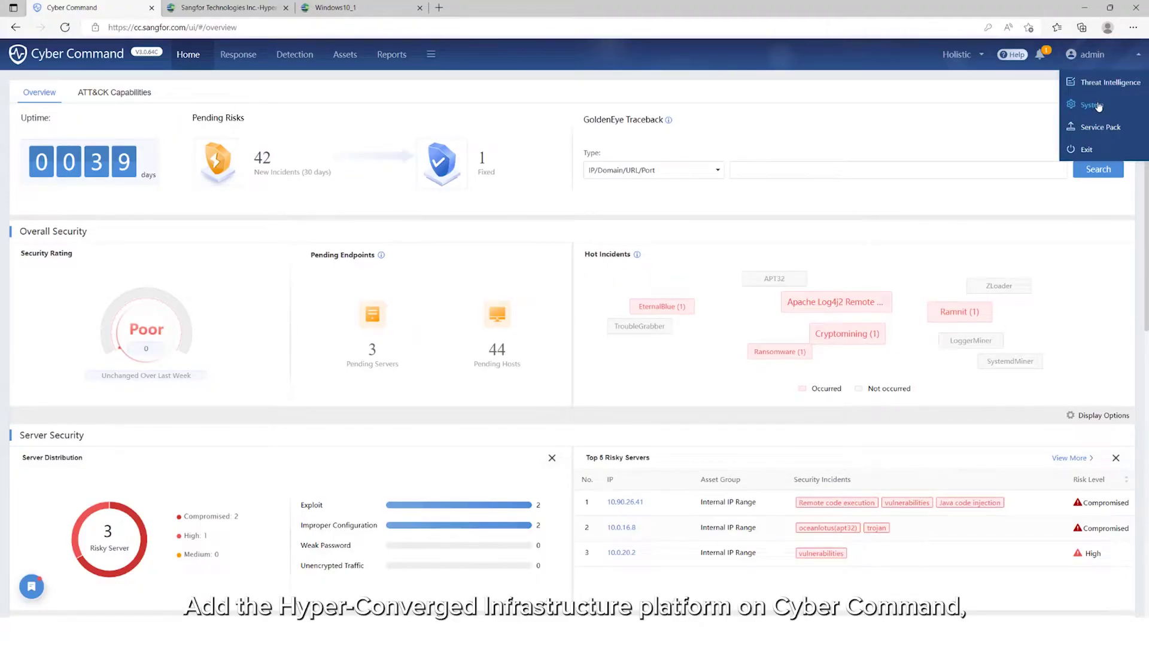
{"action": "left_click", "coordinate": [1098, 107]}
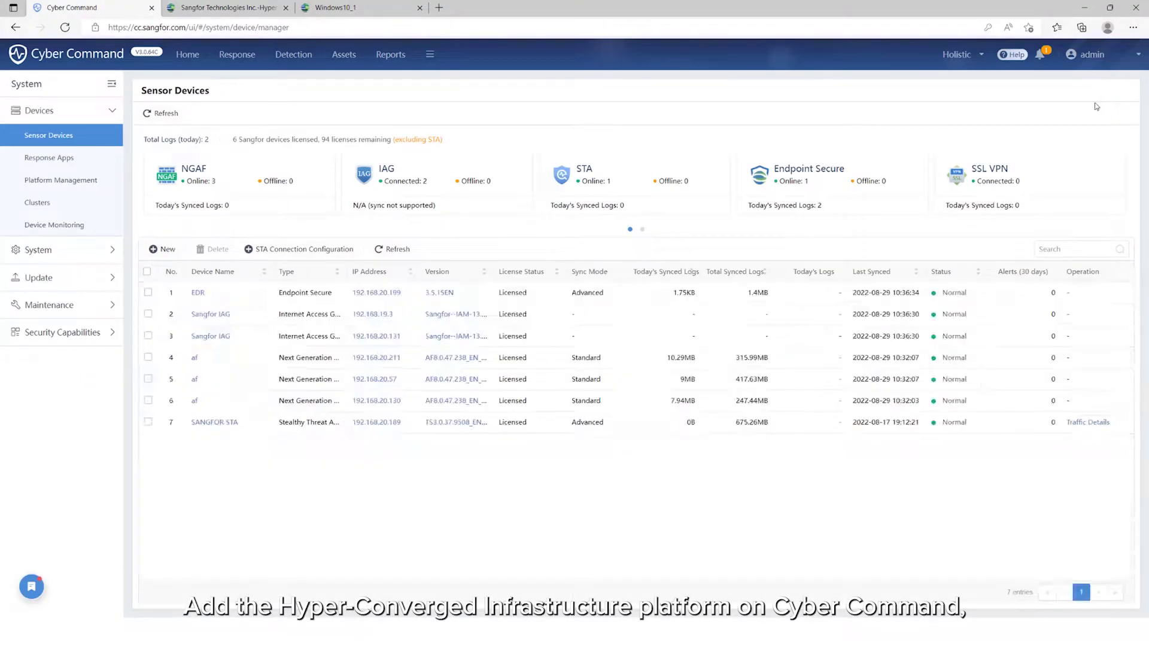
{"action": "left_click", "coordinate": [168, 251]}
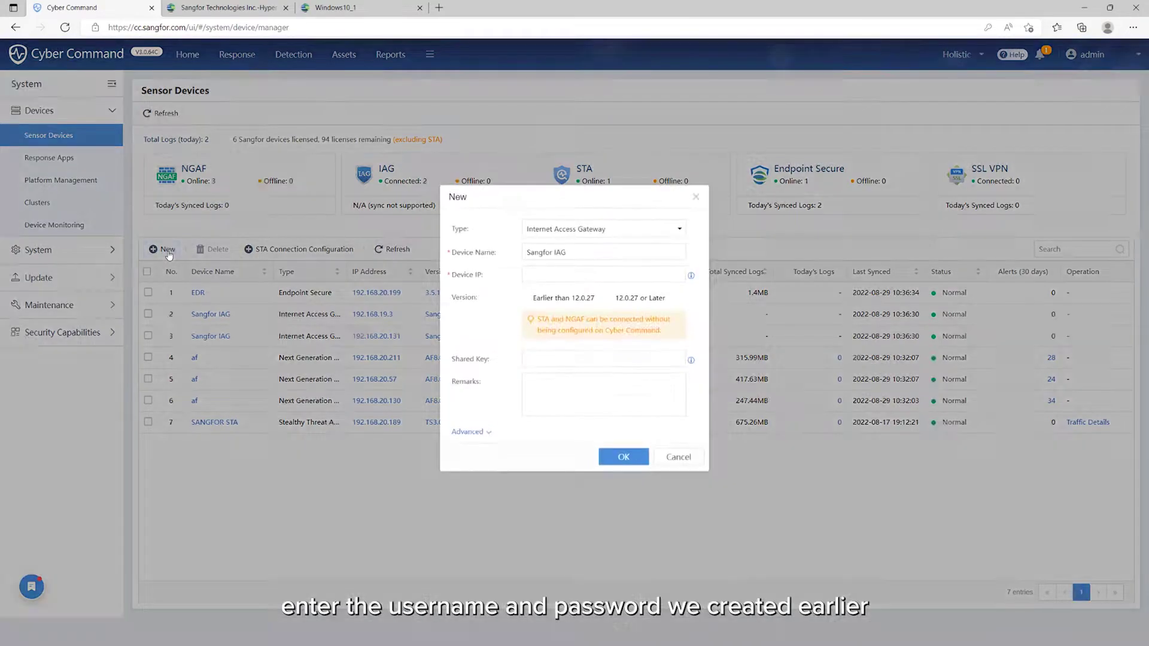
{"action": "left_click", "coordinate": [541, 230]}
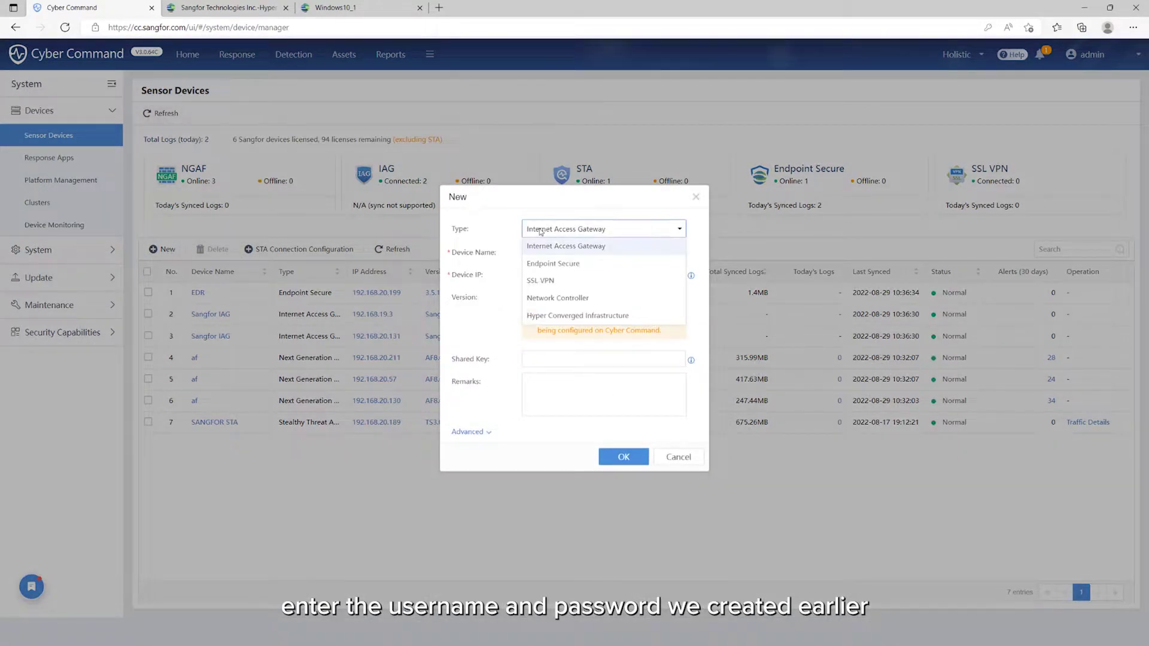
{"action": "left_click", "coordinate": [556, 316]}
Step: Enter IP 192.168.20.2, username cc_hci and its password, test authentication, and save
{"action": "left_click", "coordinate": [548, 274]}
{"action": "type", "text": "192"}
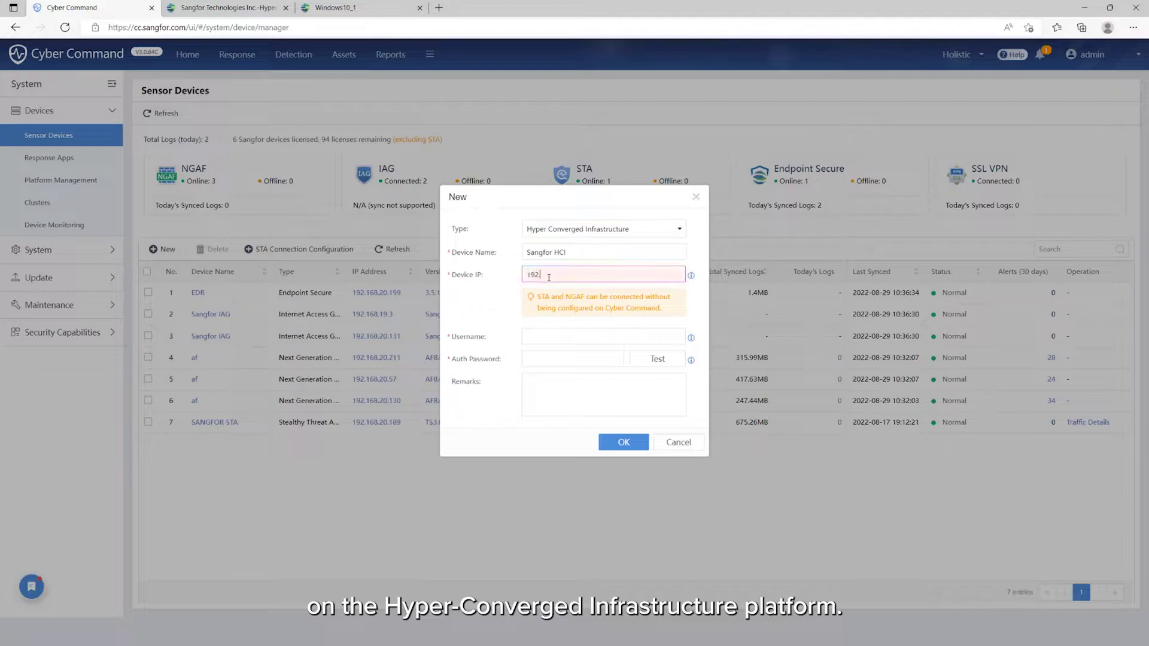
{"action": "type", "text": ".168.20.2"}
{"action": "left_click", "coordinate": [545, 336]}
{"action": "type", "text": "c"}
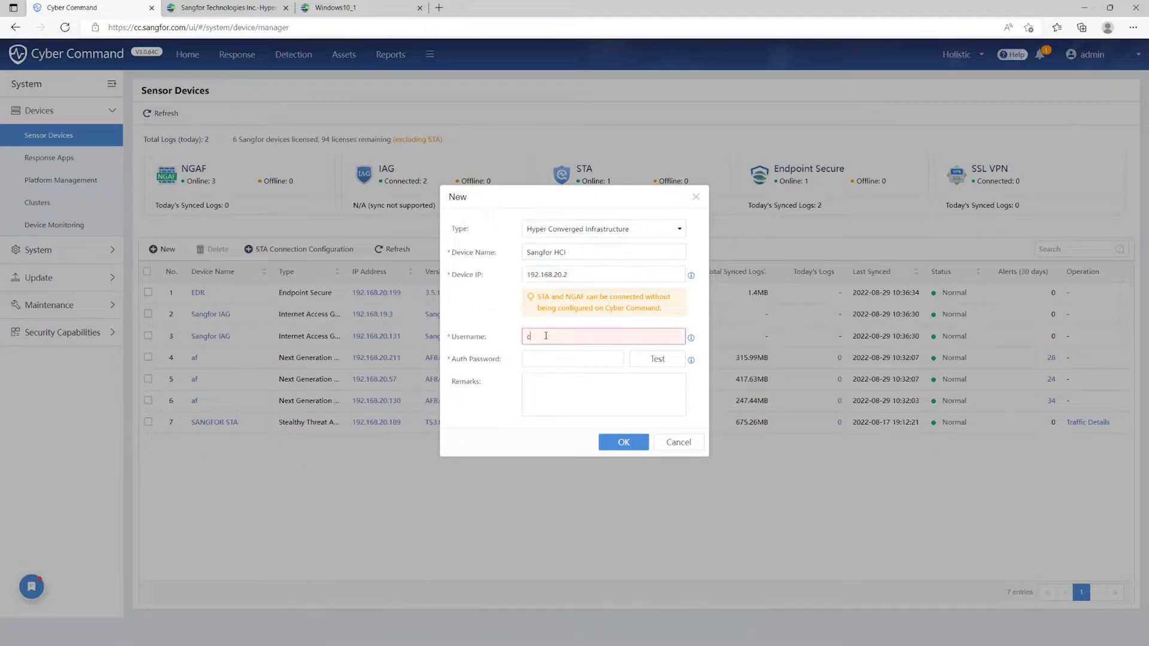
{"action": "type", "text": "c_hci"}
{"action": "key", "text": "Tab"}
{"action": "type", "text": "••••••"}
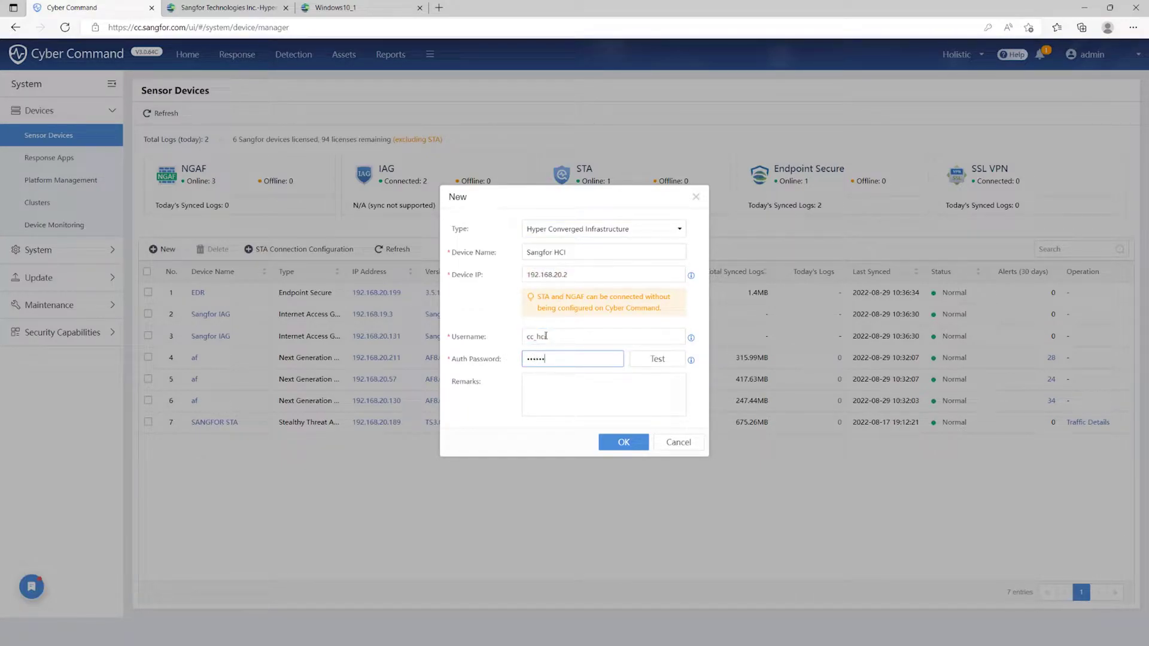
{"action": "type", "text": "••••"}
{"action": "left_click", "coordinate": [658, 358]}
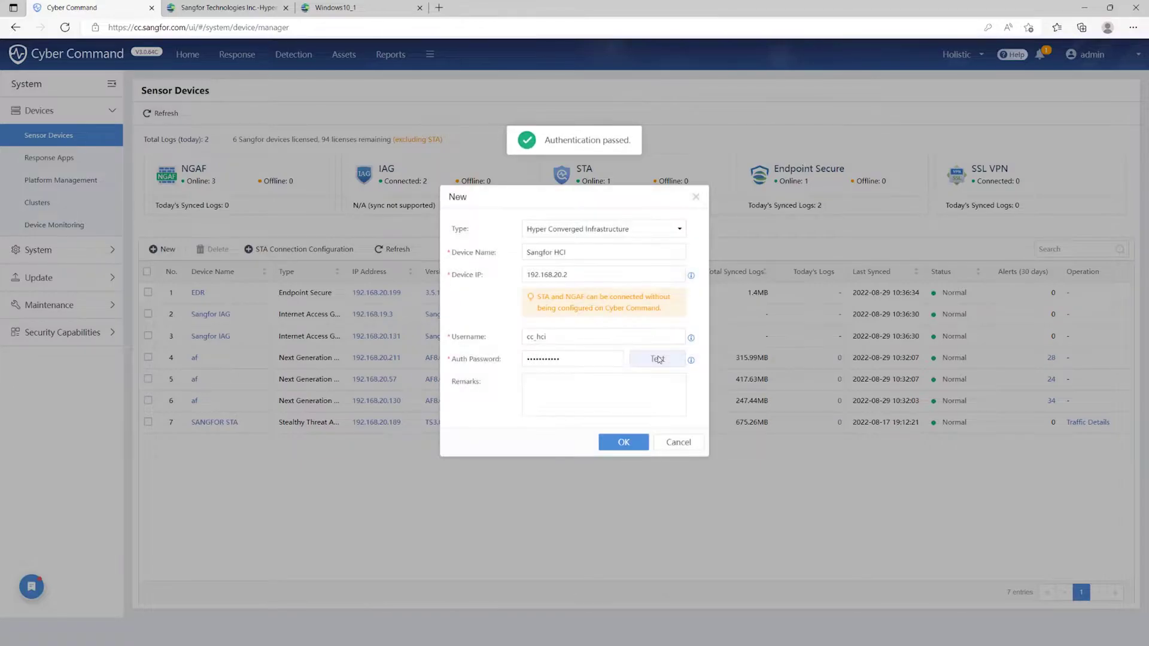
{"action": "left_click", "coordinate": [623, 444]}
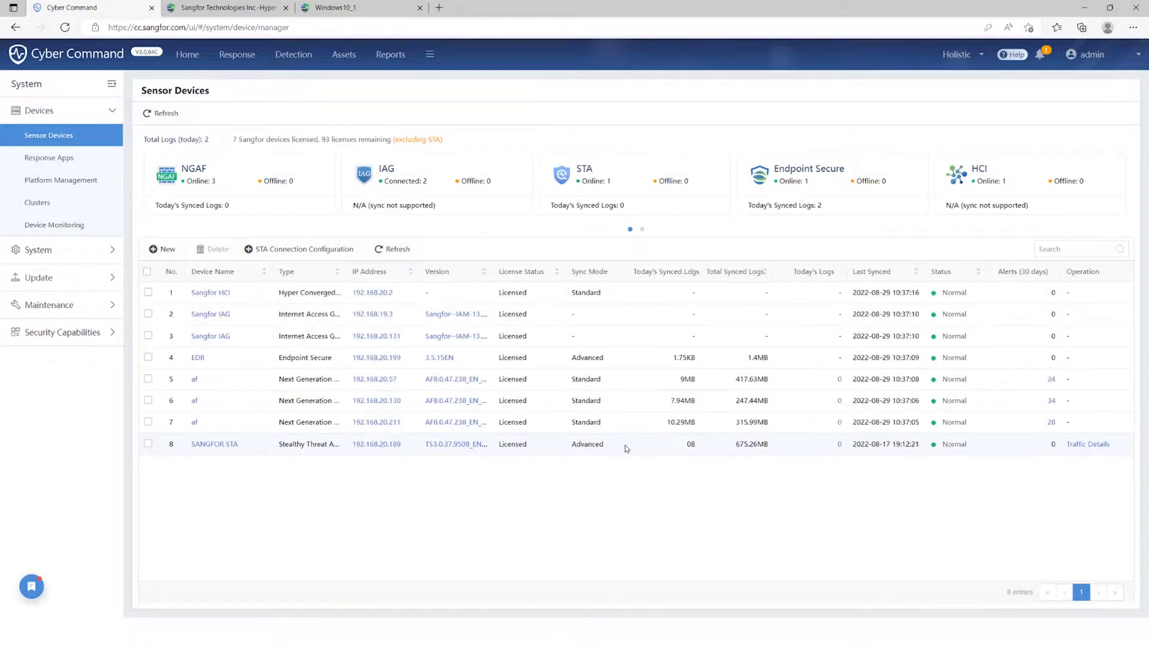
Step: Add a resource named 'HCI' to the Sangfor HCI app at 192.168.20.2, port 443
{"action": "left_click", "coordinate": [87, 161]}
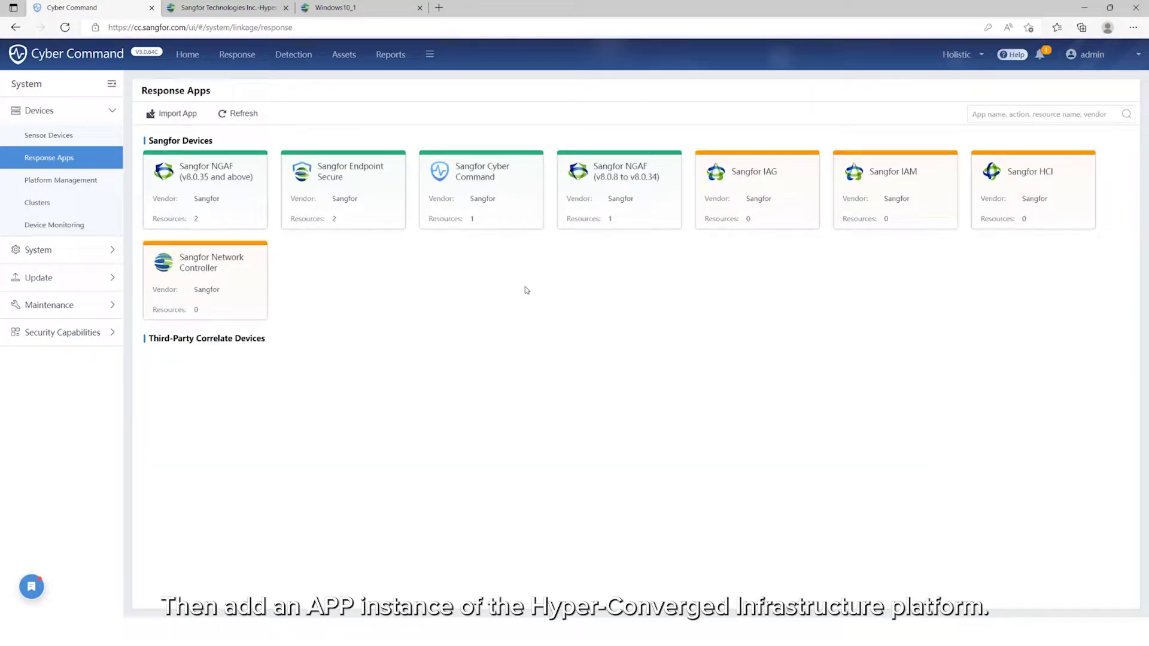
{"action": "left_click", "coordinate": [1042, 196]}
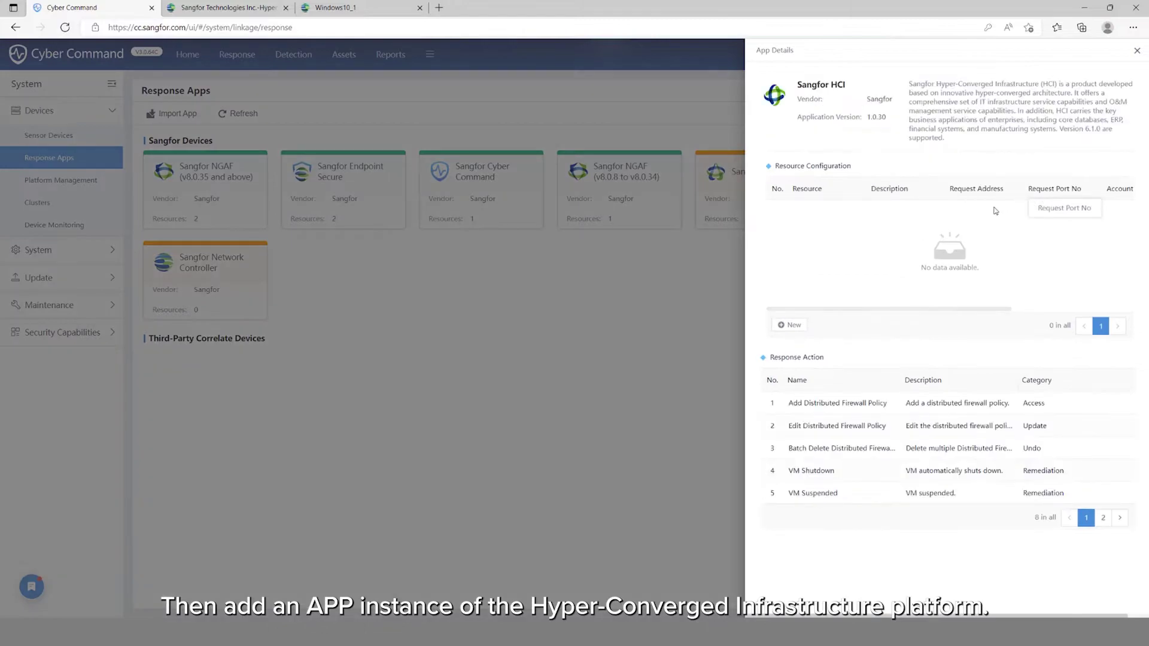
{"action": "left_click", "coordinate": [797, 327]}
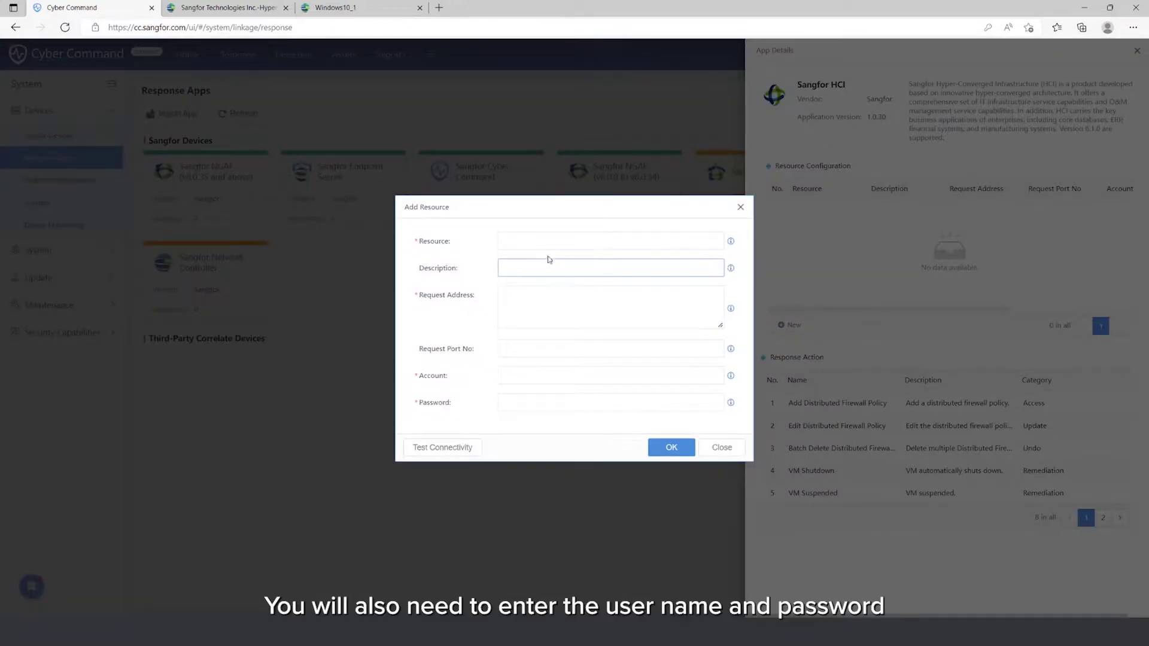
{"action": "left_click", "coordinate": [541, 241]}
{"action": "type", "text": "HCI"}
{"action": "left_click", "coordinate": [509, 304]}
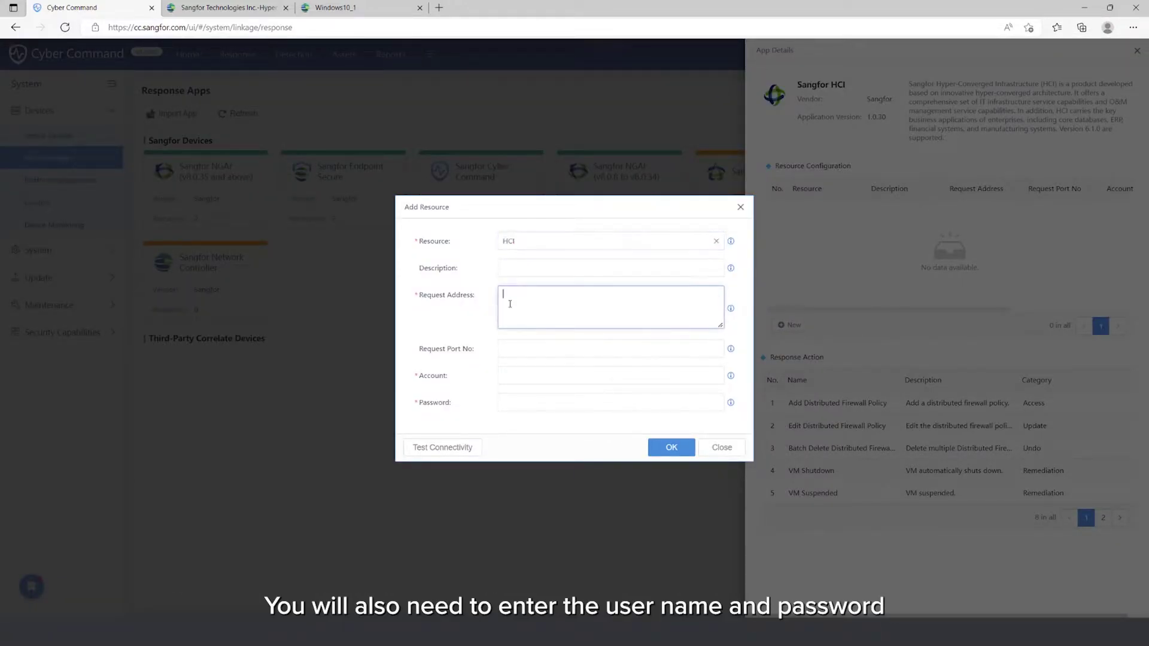
{"action": "type", "text": "192.168.20.2"}
{"action": "key", "text": "Tab"}
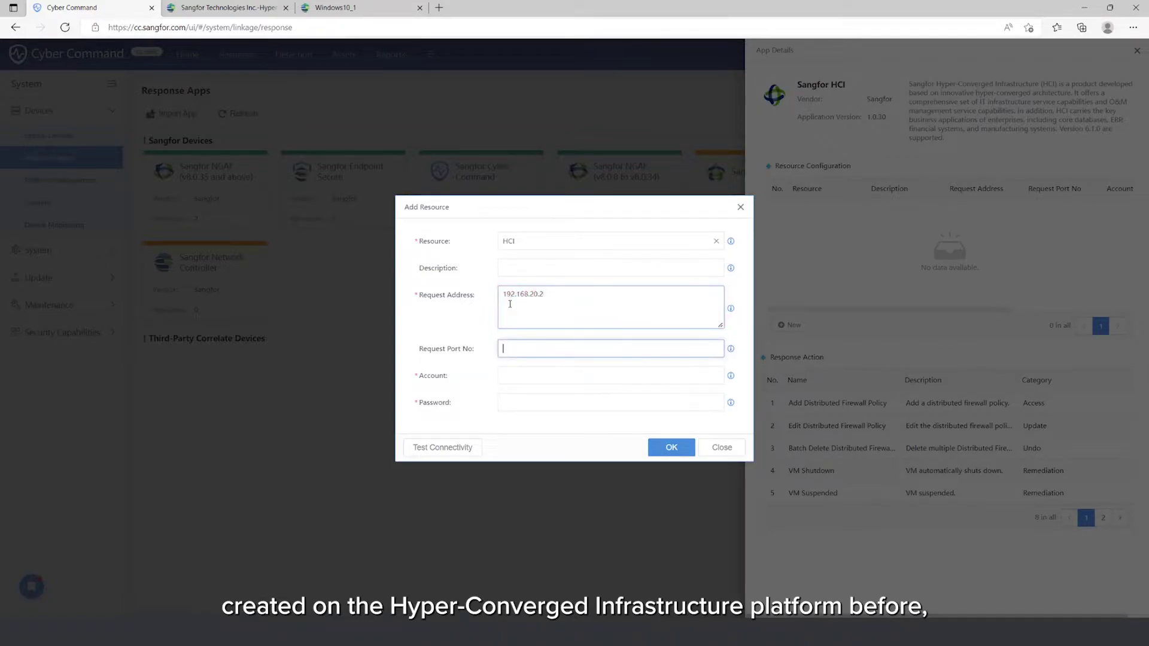
{"action": "type", "text": "443"}
Step: Give the resource account cc_hci and its password, save it, and test connectivity
{"action": "key", "text": "Tab"}
{"action": "type", "text": "cc_hci"}
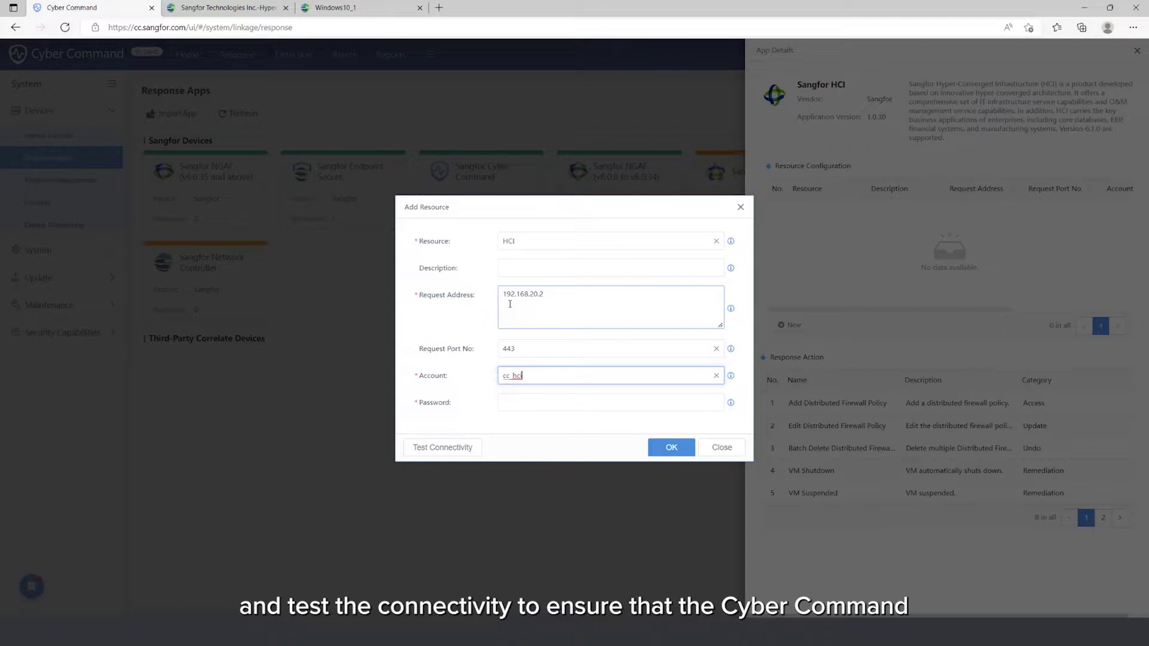
{"action": "key", "text": "Tab"}
{"action": "type", "text": "••"}
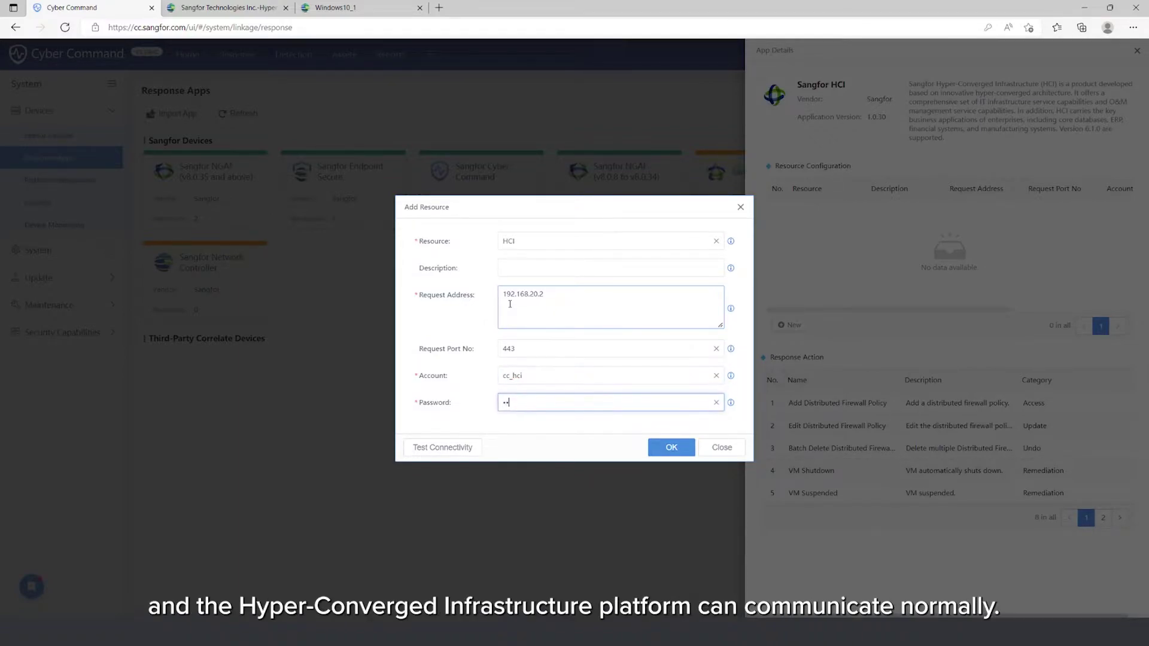
{"action": "type", "text": "•••••••••"}
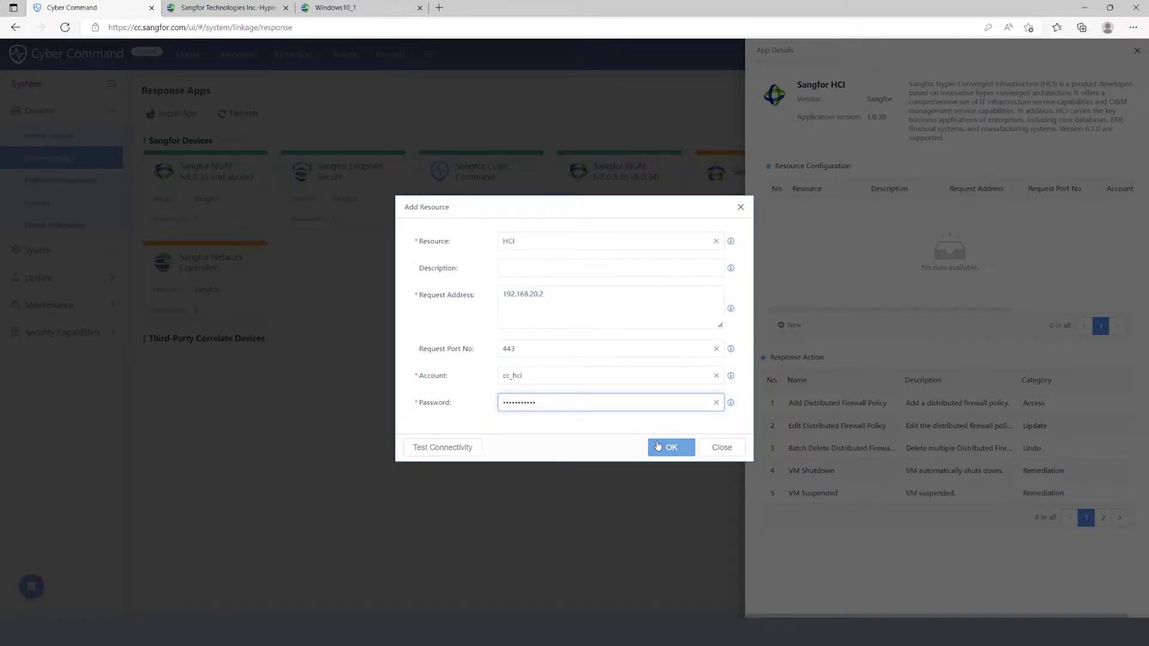
{"action": "left_click", "coordinate": [658, 446]}
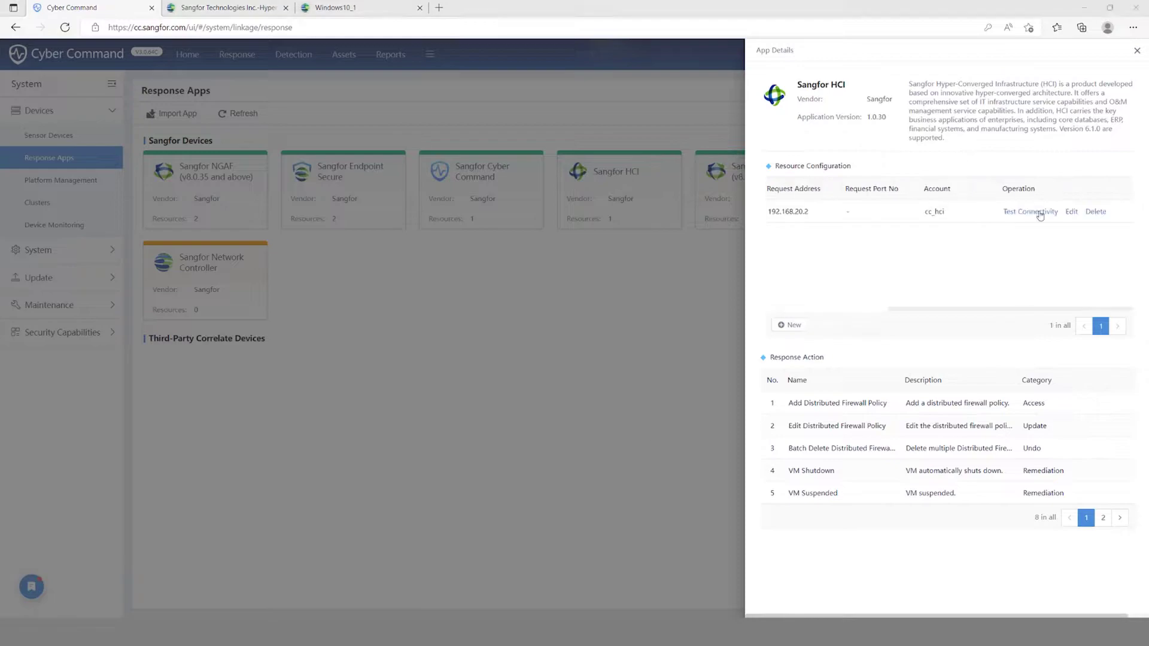
{"action": "left_click", "coordinate": [1040, 212]}
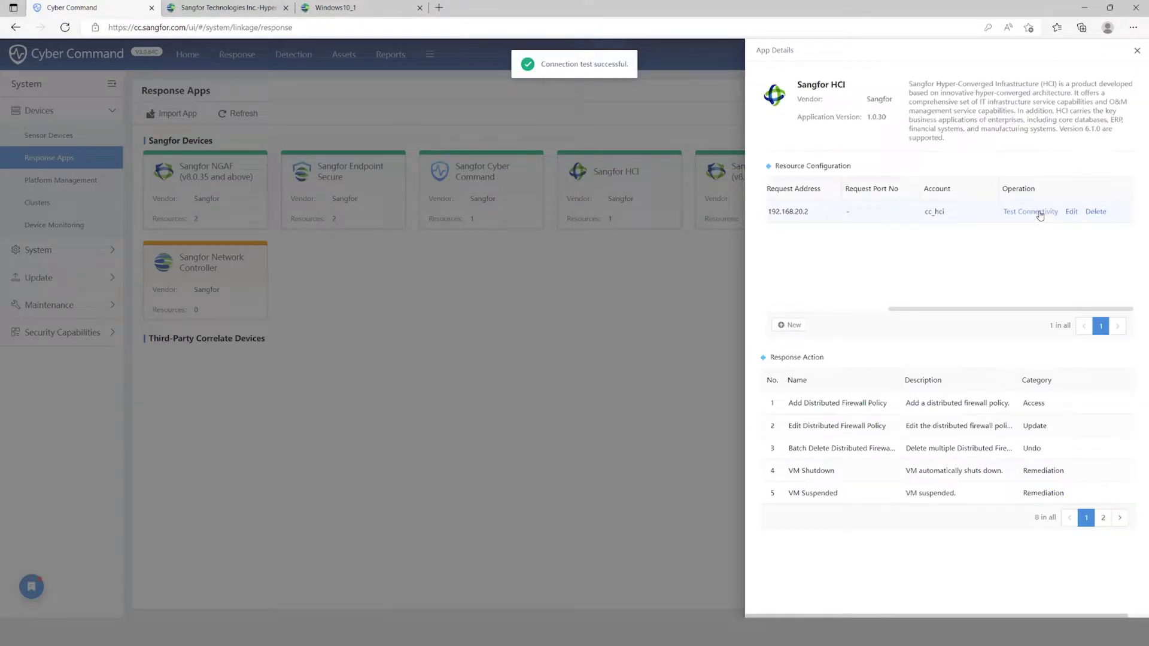
{"action": "left_click", "coordinate": [1137, 51]}
Step: Open the HCI_Anti Ransomware auto-response playbook and review its ransomware-incident trigger in Policy Settings
{"action": "left_click", "coordinate": [235, 56]}
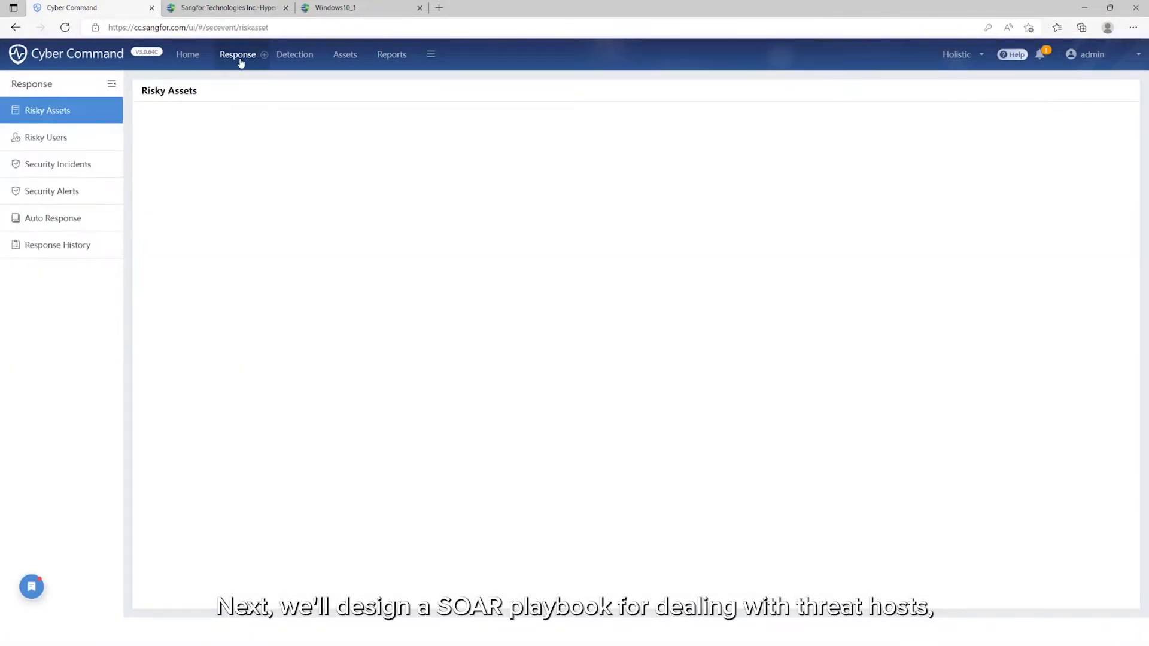
{"action": "left_click", "coordinate": [53, 219]}
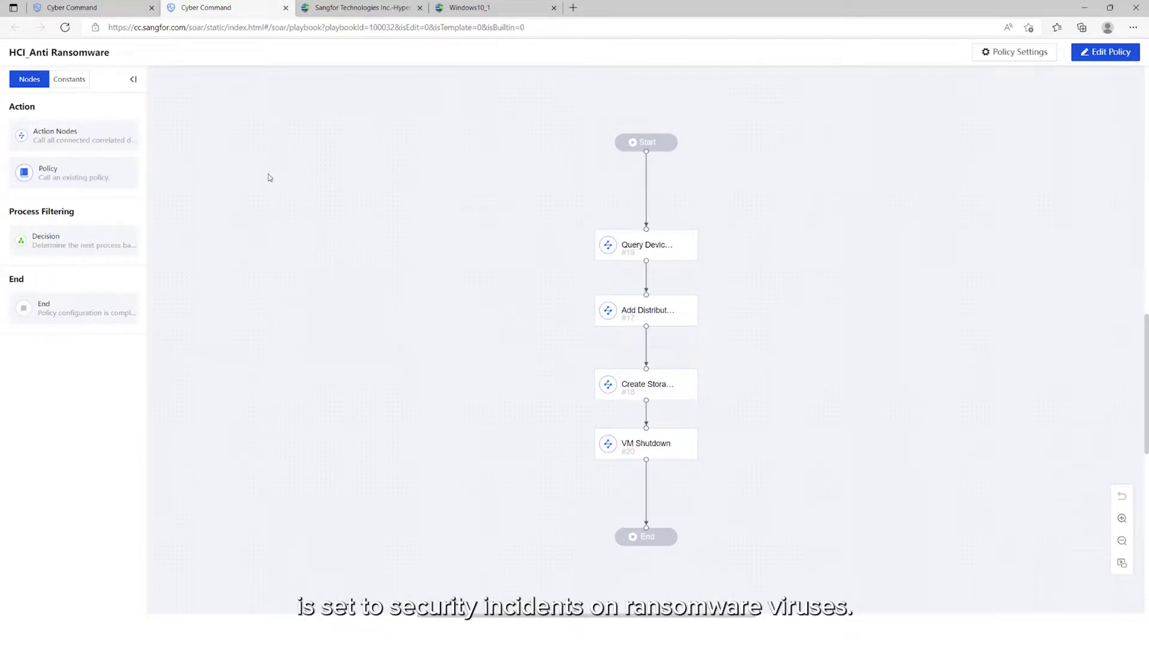
{"action": "left_click", "coordinate": [1012, 61]}
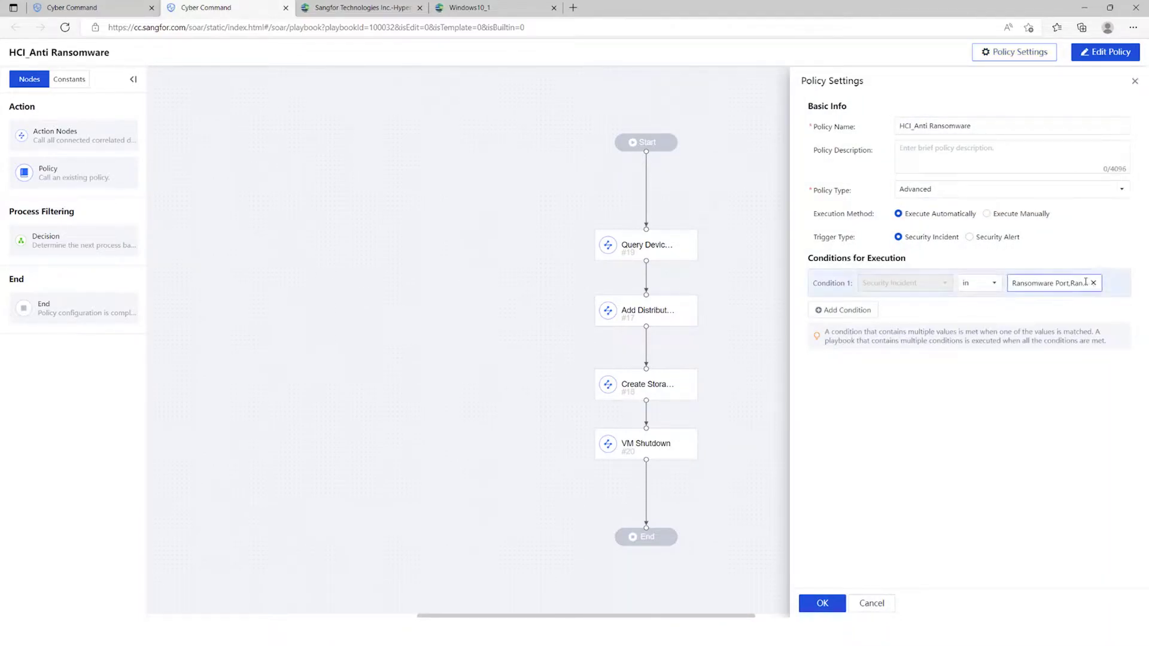
Step: Set the Query Device Resources node's VM ID to the recommended event VM ID variable
{"action": "left_click", "coordinate": [1134, 81]}
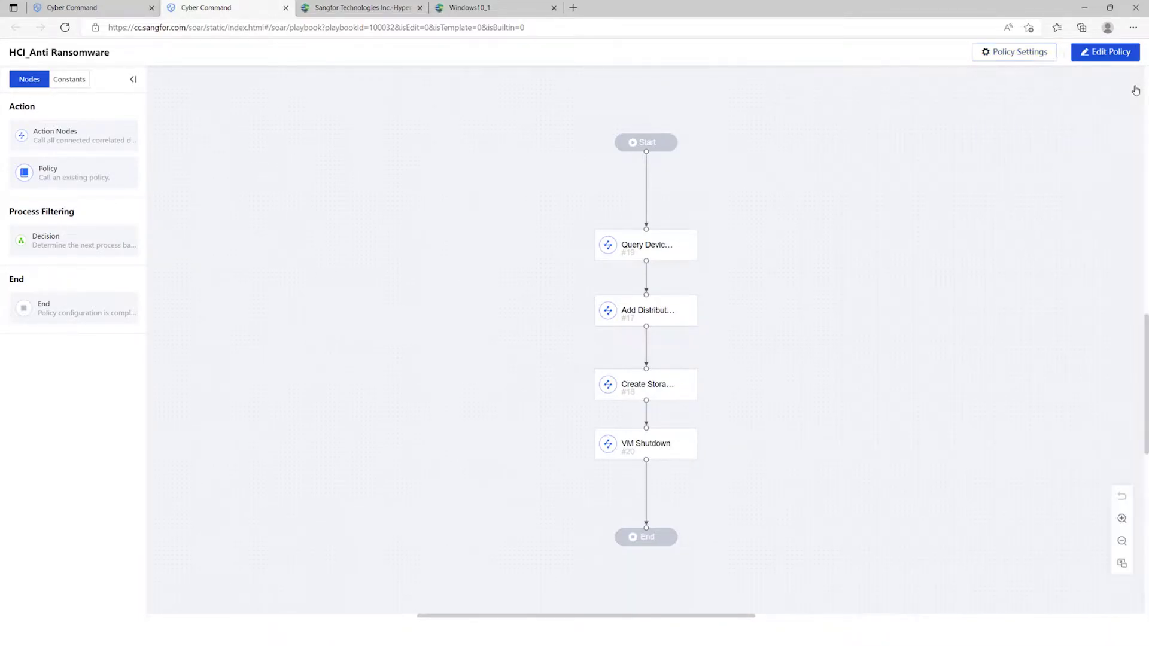
{"action": "left_click", "coordinate": [642, 252]}
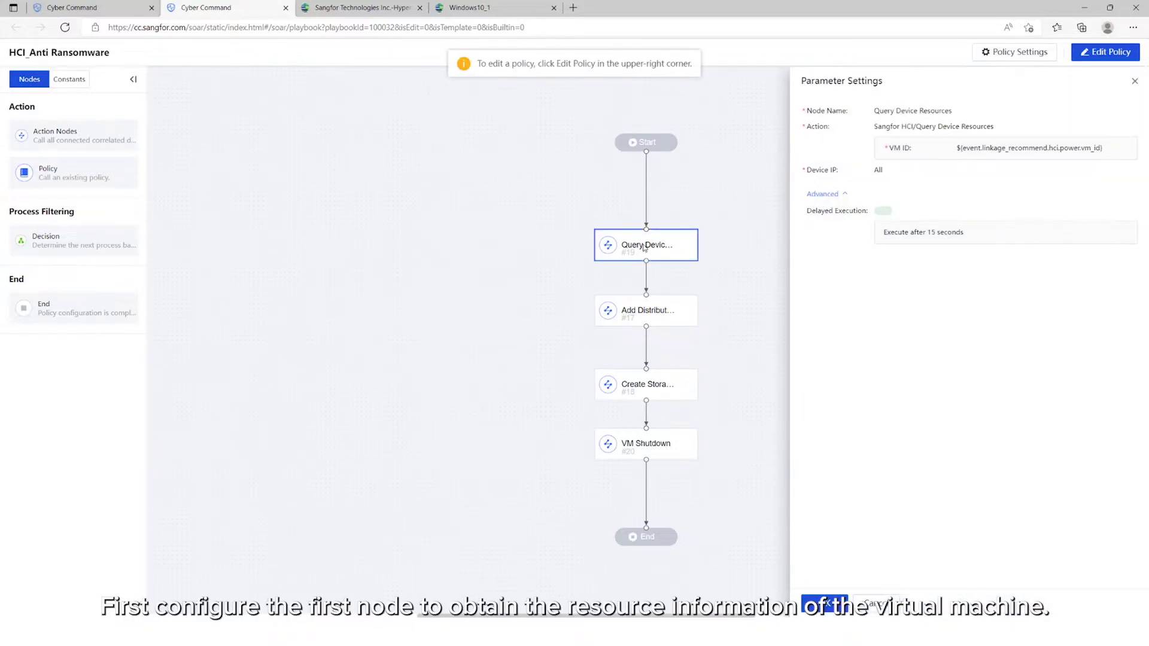
{"action": "left_click", "coordinate": [1094, 58]}
{"action": "left_click", "coordinate": [1106, 167]}
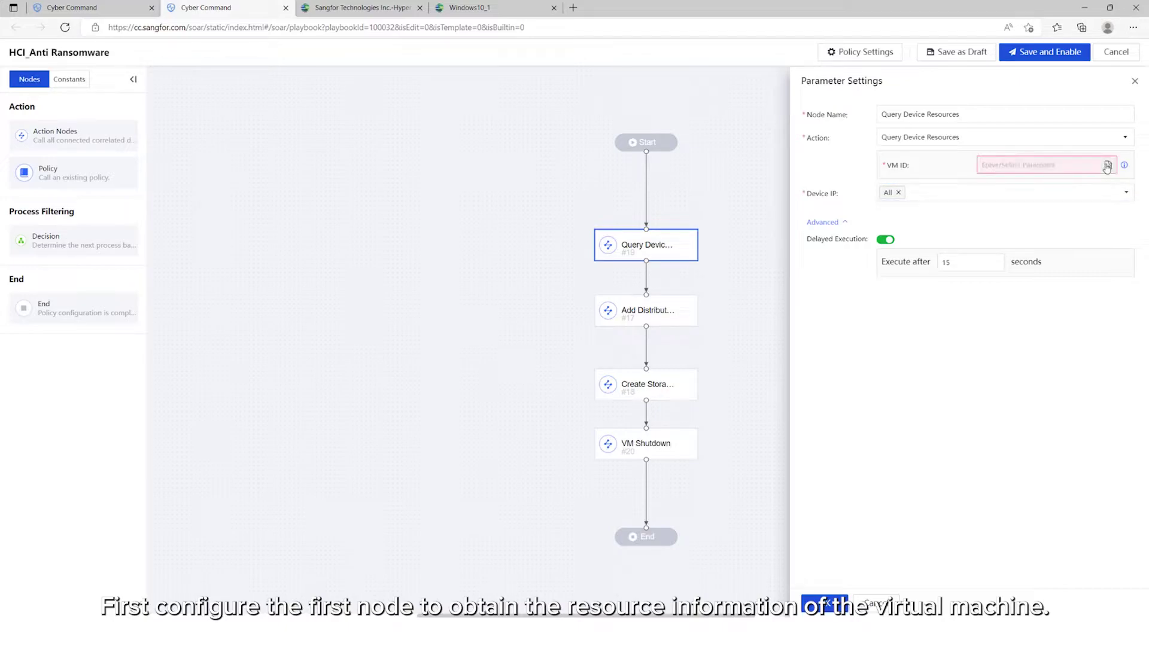
{"action": "left_click", "coordinate": [1108, 166]}
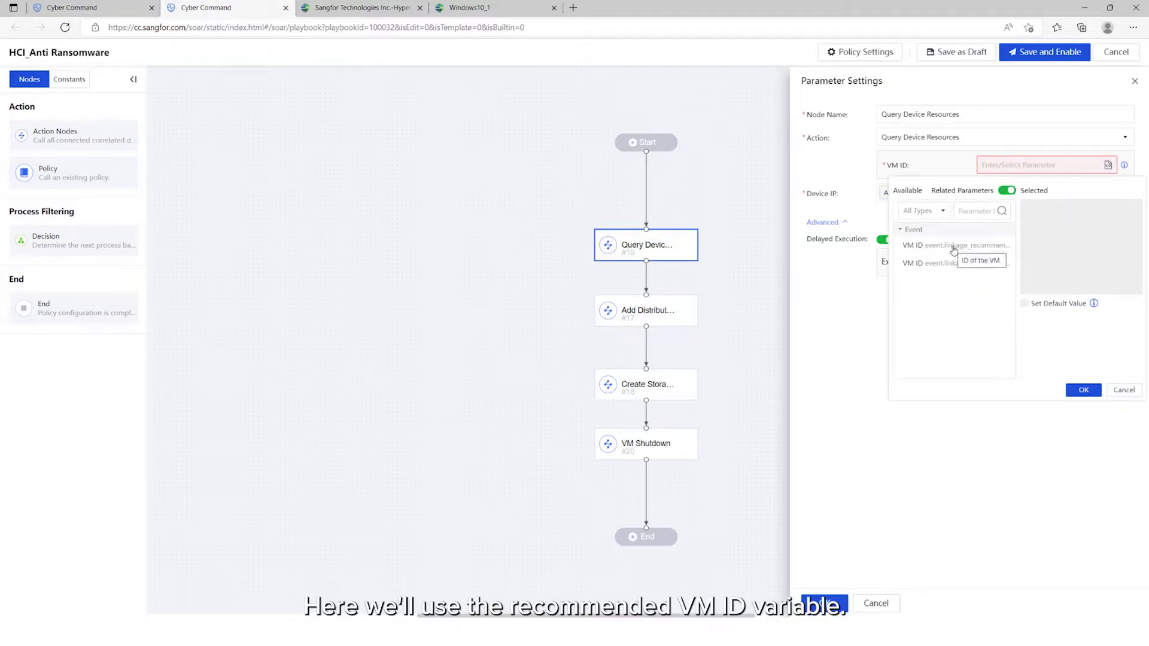
{"action": "left_click", "coordinate": [953, 248]}
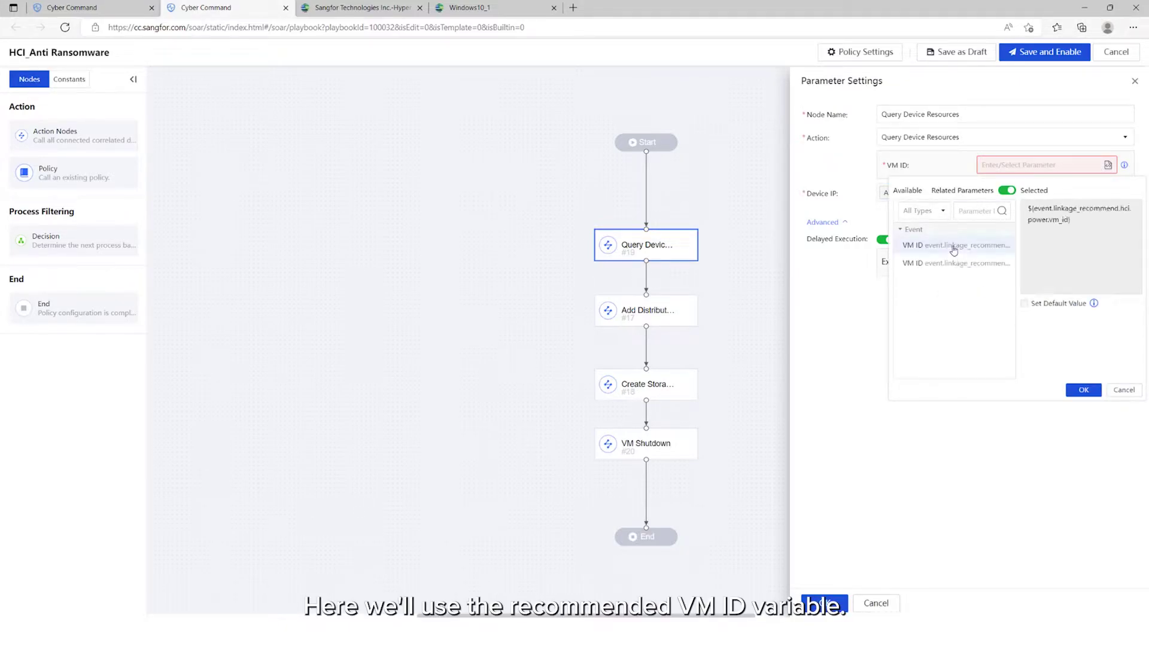
{"action": "left_click", "coordinate": [1082, 390]}
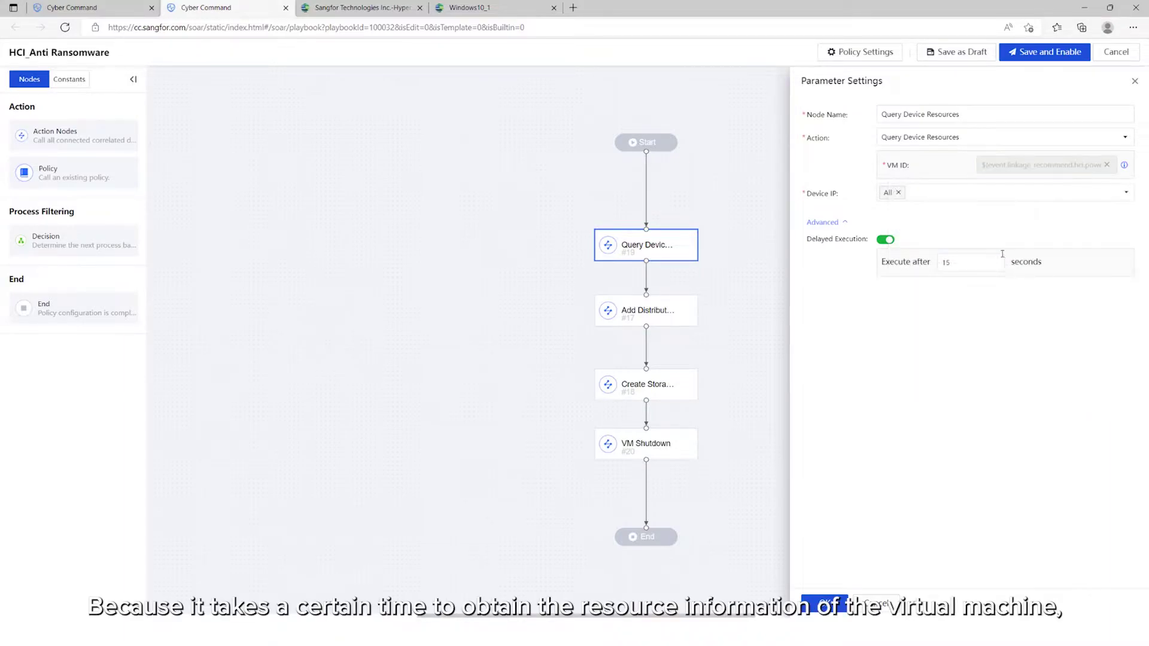
Step: Target the Query Device node at the HCI device and save, keeping the 15-second delay
{"action": "left_click", "coordinate": [897, 192]}
{"action": "left_click", "coordinate": [902, 198]}
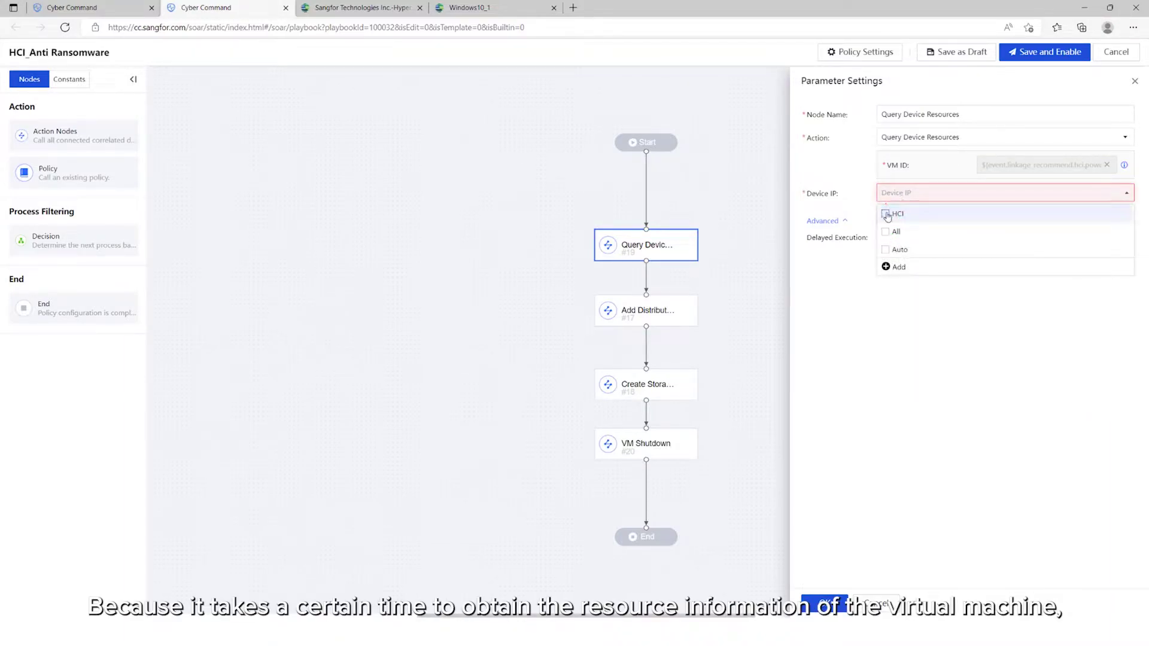
{"action": "left_click", "coordinate": [889, 214]}
{"action": "left_click", "coordinate": [841, 476]}
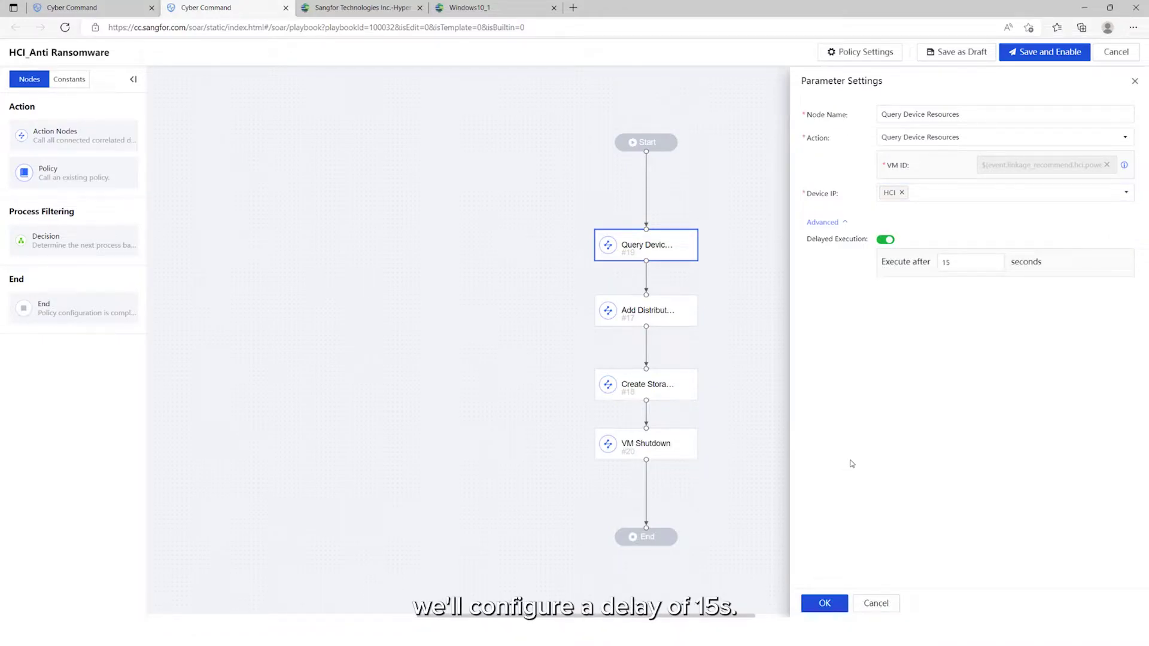
{"action": "left_click", "coordinate": [829, 603]}
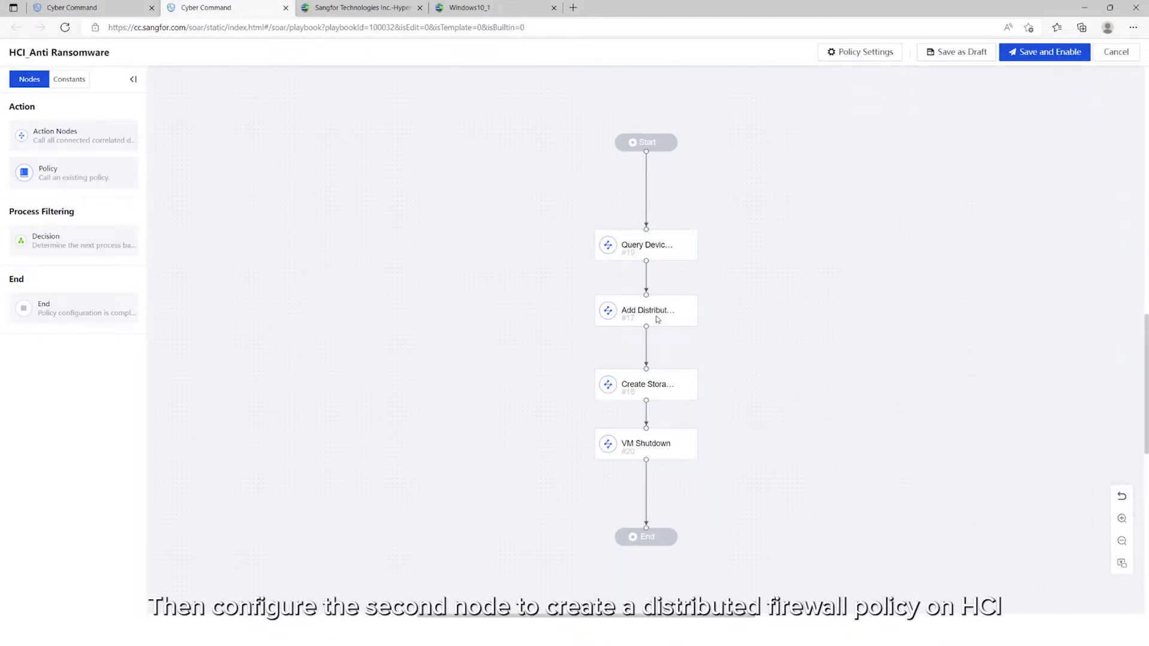
Step: Set the Add Distributed Firewall Policy node's Src IP Range to the Integrated Block variable
{"action": "left_click", "coordinate": [688, 305]}
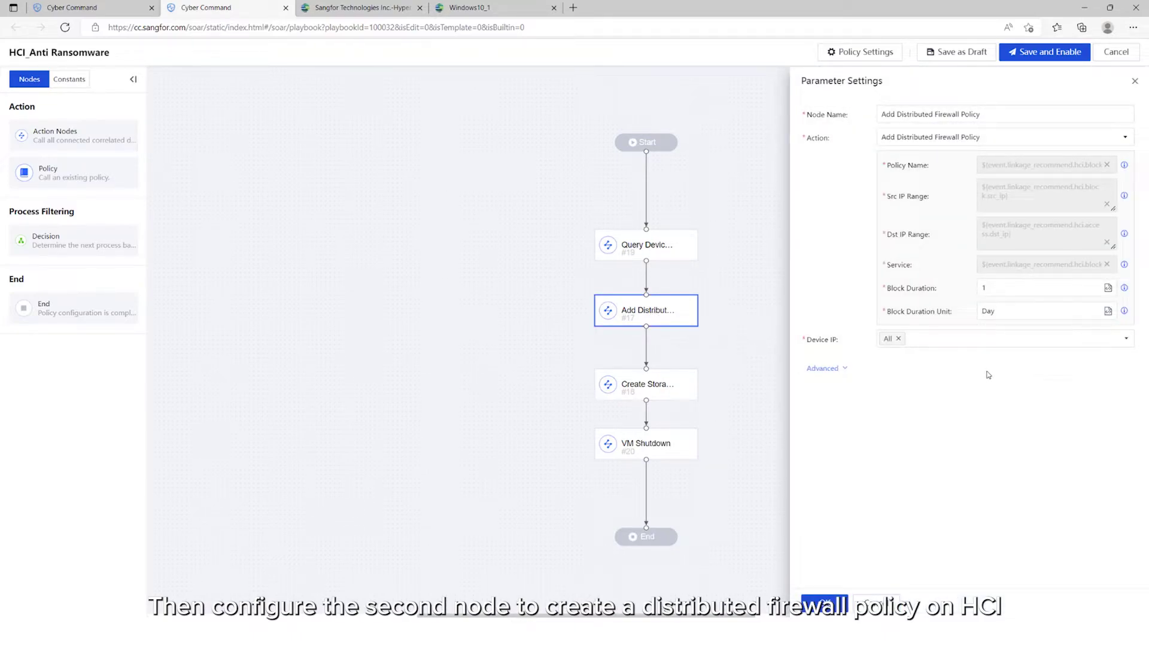
{"action": "left_click", "coordinate": [1107, 205]}
{"action": "left_click", "coordinate": [1108, 203]}
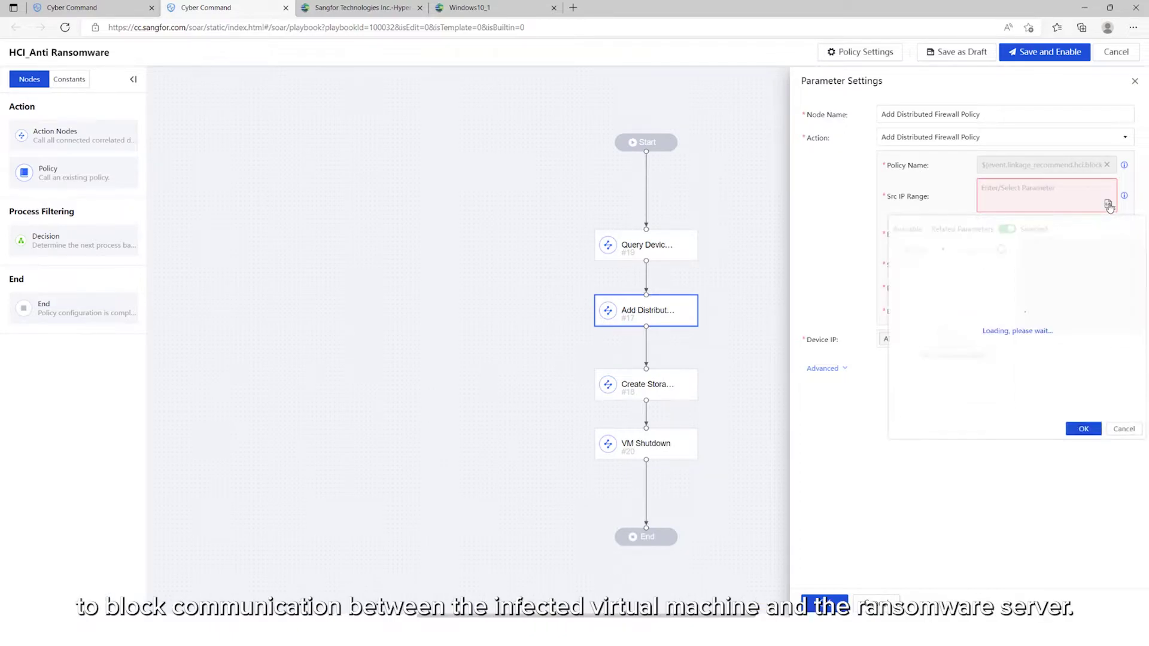
{"action": "left_click", "coordinate": [986, 285]}
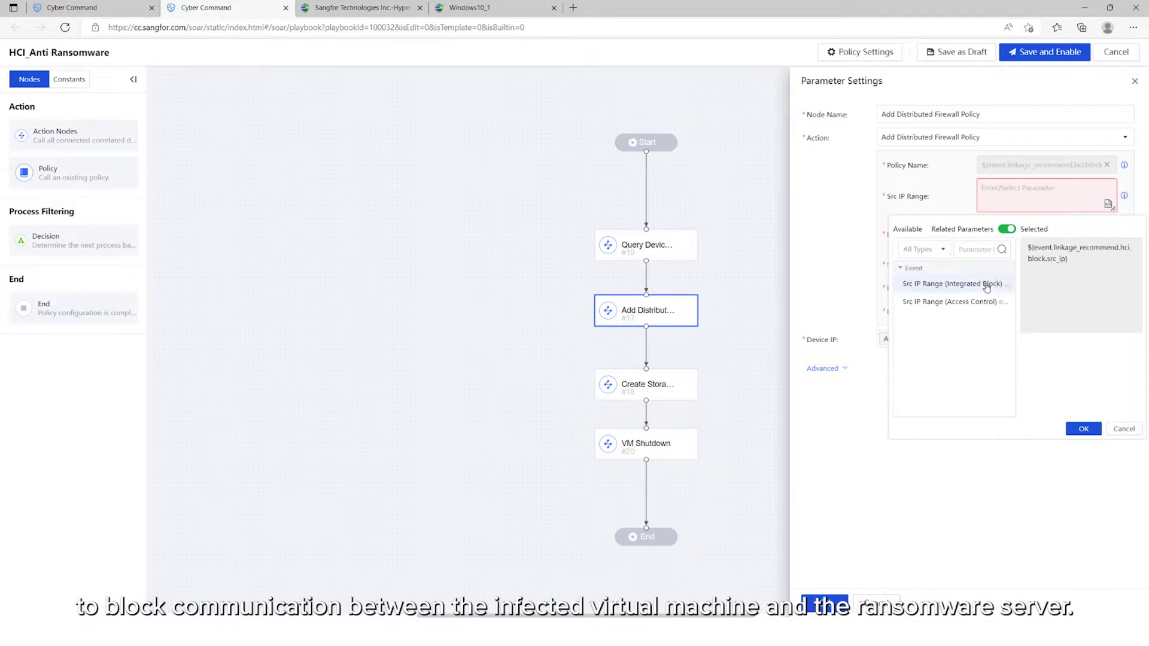
{"action": "left_click", "coordinate": [1082, 426]}
Step: Target the firewall policy node at the HCI device and save its settings
{"action": "left_click", "coordinate": [898, 338]}
{"action": "left_click", "coordinate": [905, 338]}
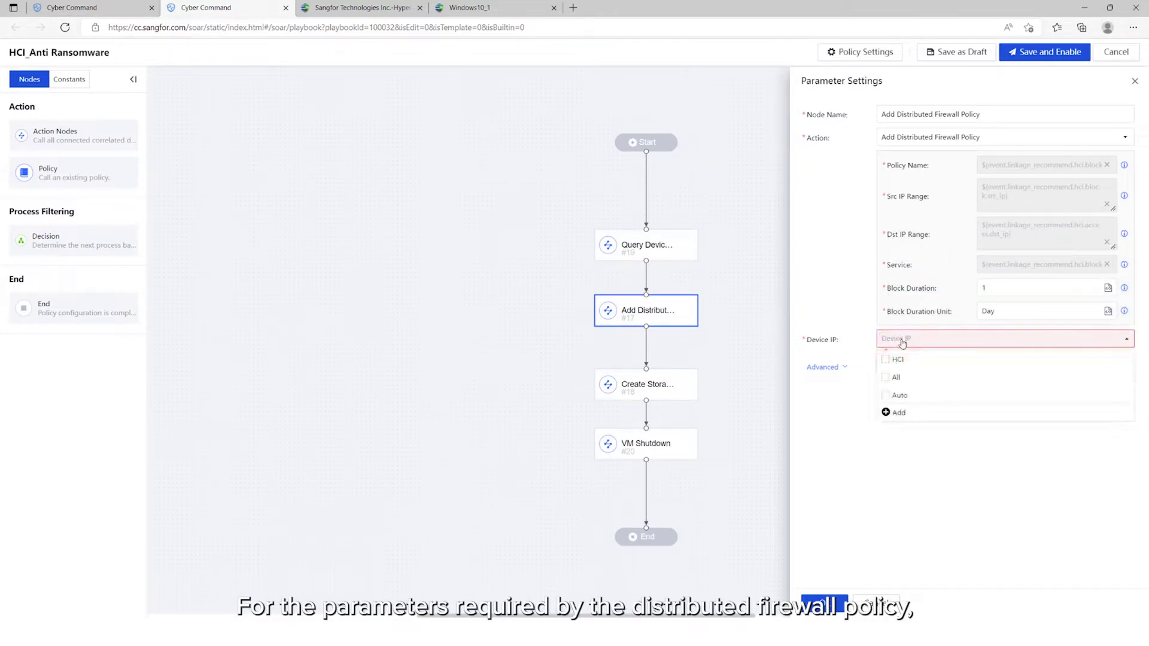
{"action": "left_click", "coordinate": [887, 361]}
{"action": "left_click", "coordinate": [835, 450]}
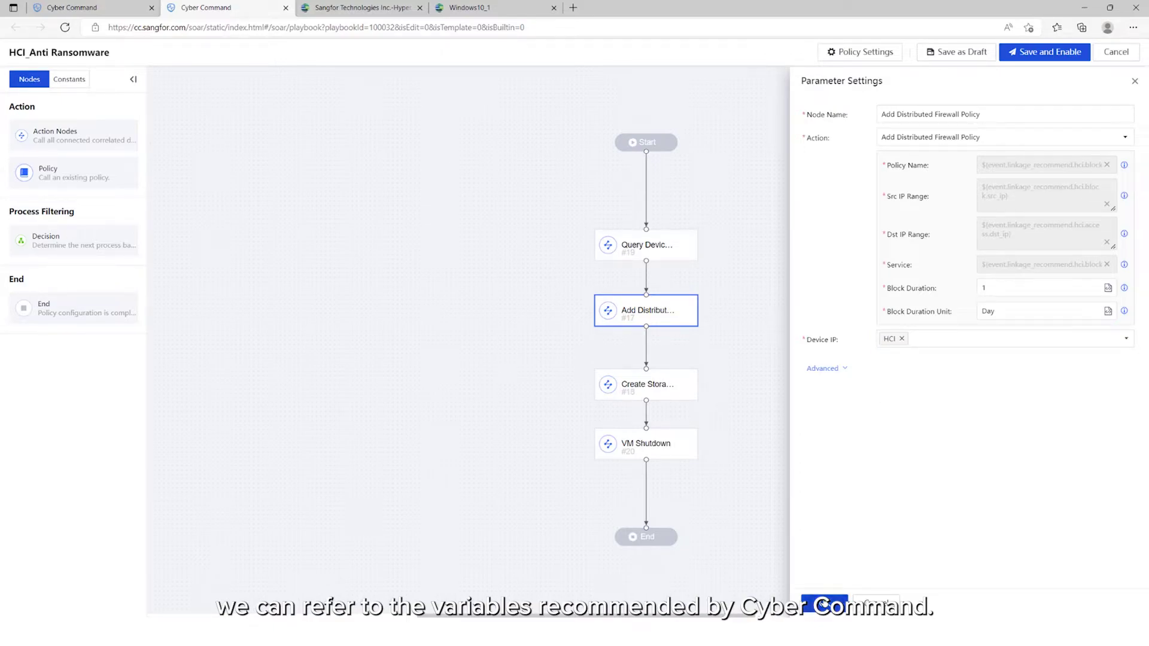
{"action": "left_click", "coordinate": [824, 603]}
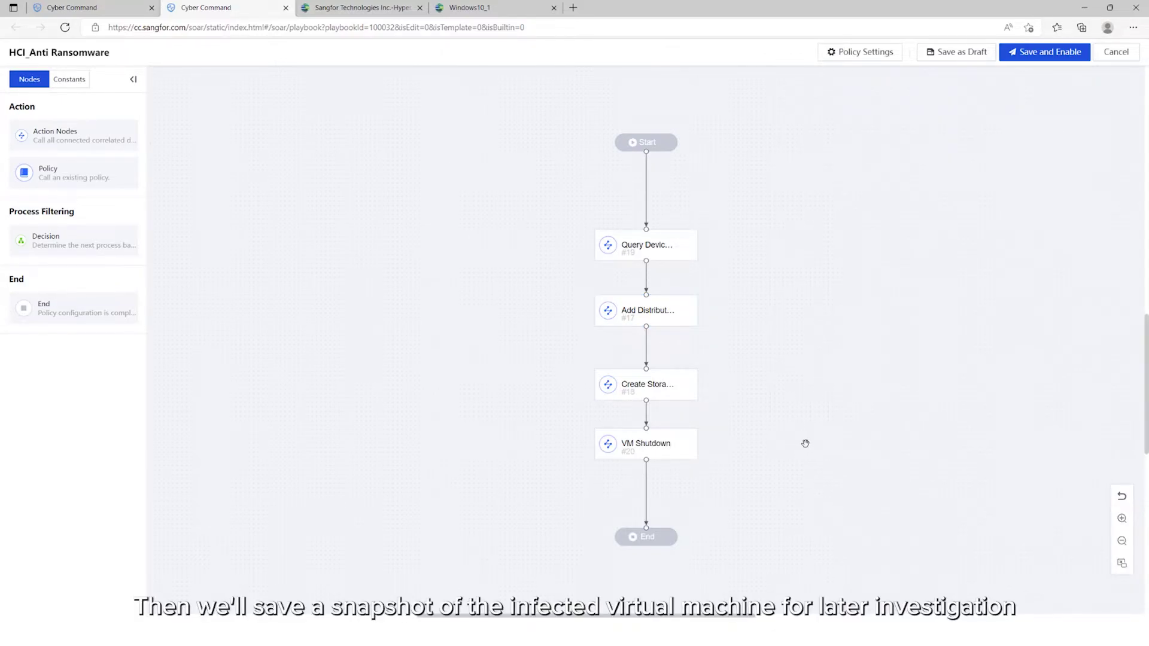
Step: Point the Create Storage Based Snapshot node at device IP HCI with a 30-second execution delay
{"action": "left_click", "coordinate": [654, 387]}
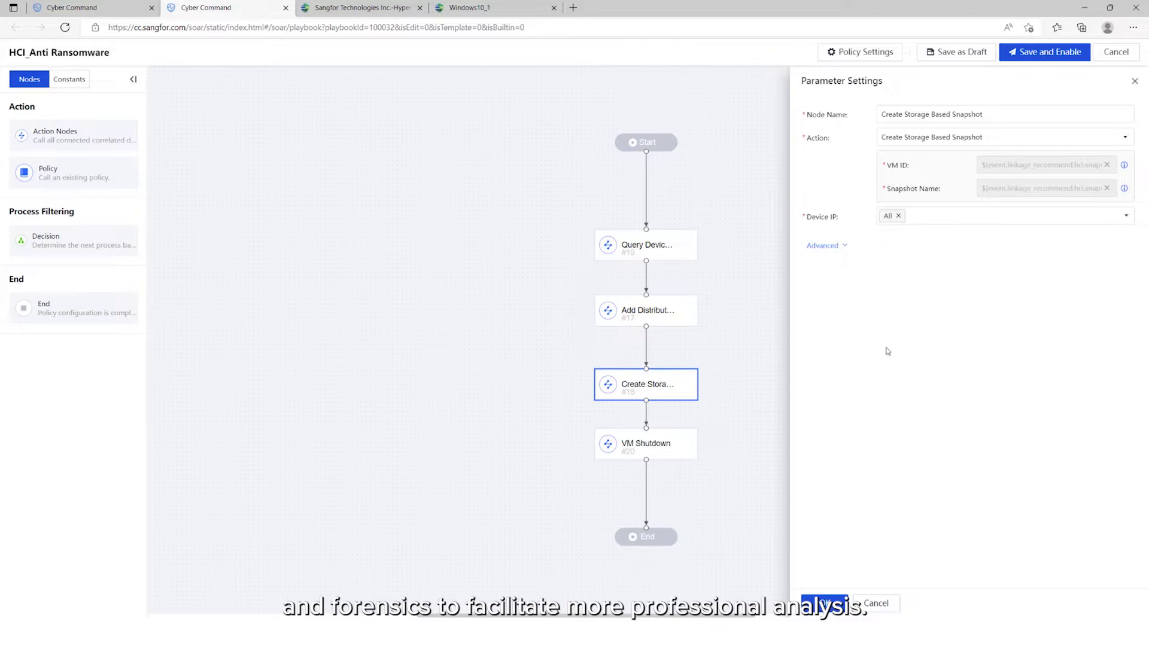
{"action": "left_click", "coordinate": [898, 215]}
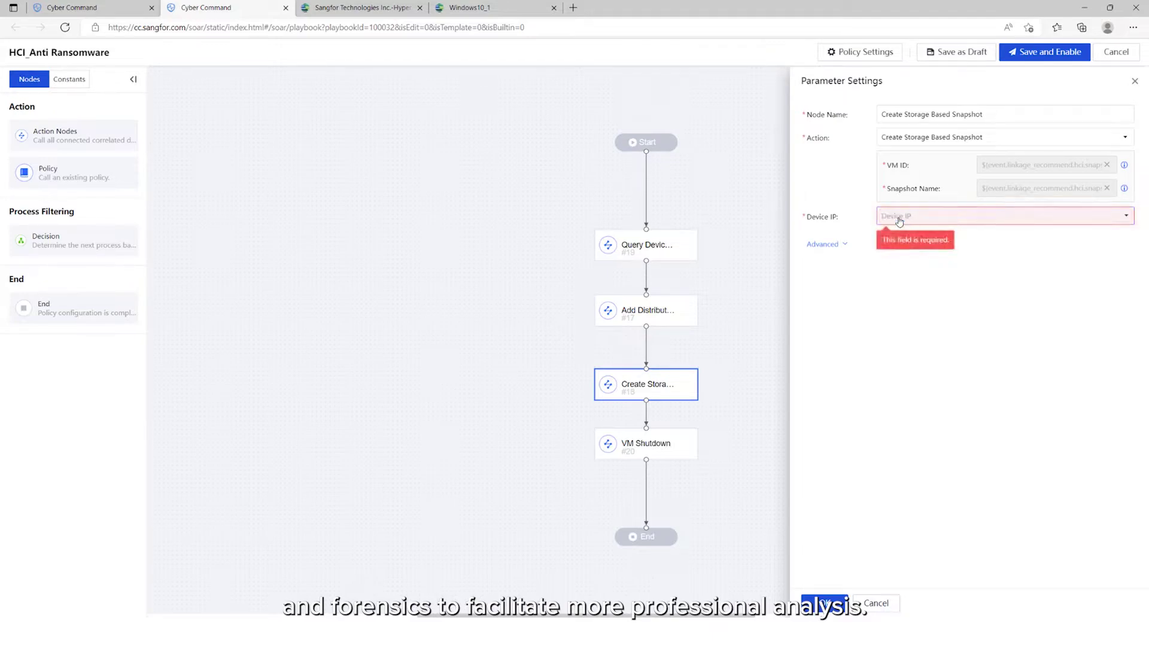
{"action": "left_click", "coordinate": [903, 217]}
{"action": "left_click", "coordinate": [898, 237]}
{"action": "left_click", "coordinate": [830, 297]}
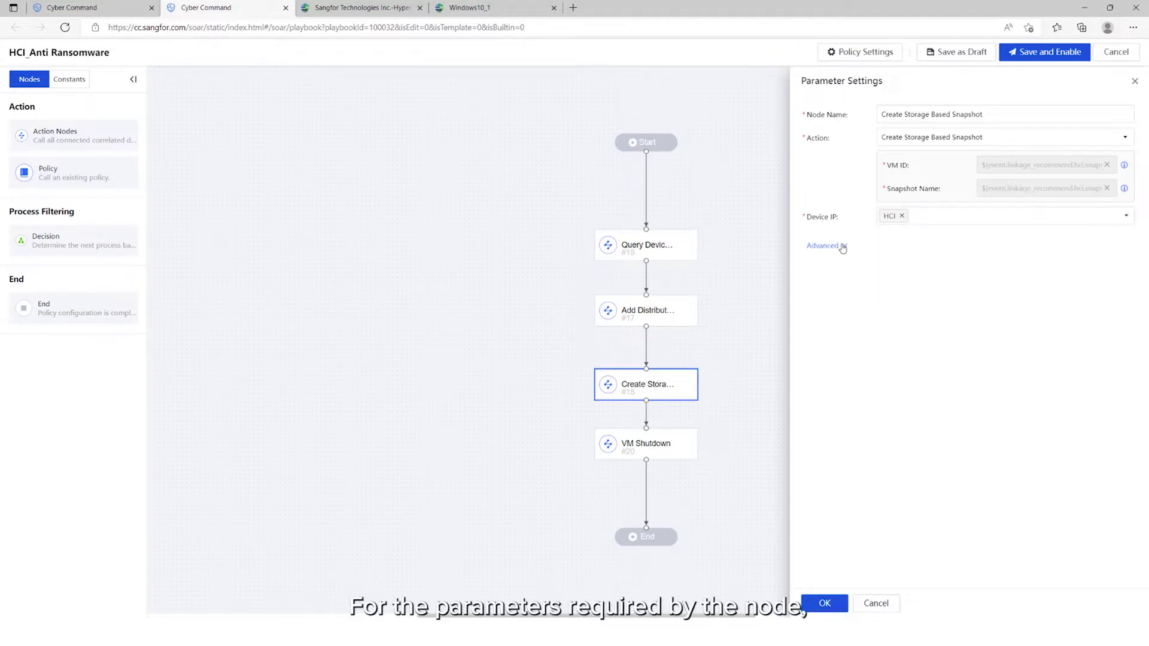
{"action": "left_click", "coordinate": [825, 246]}
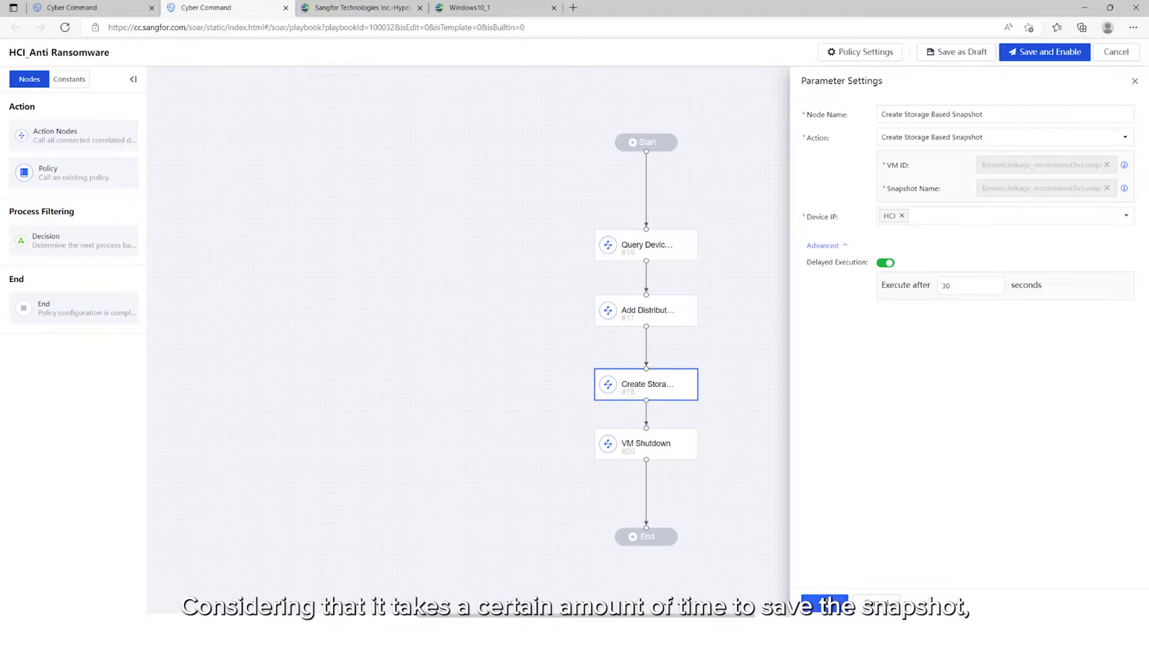
{"action": "left_click", "coordinate": [826, 604]}
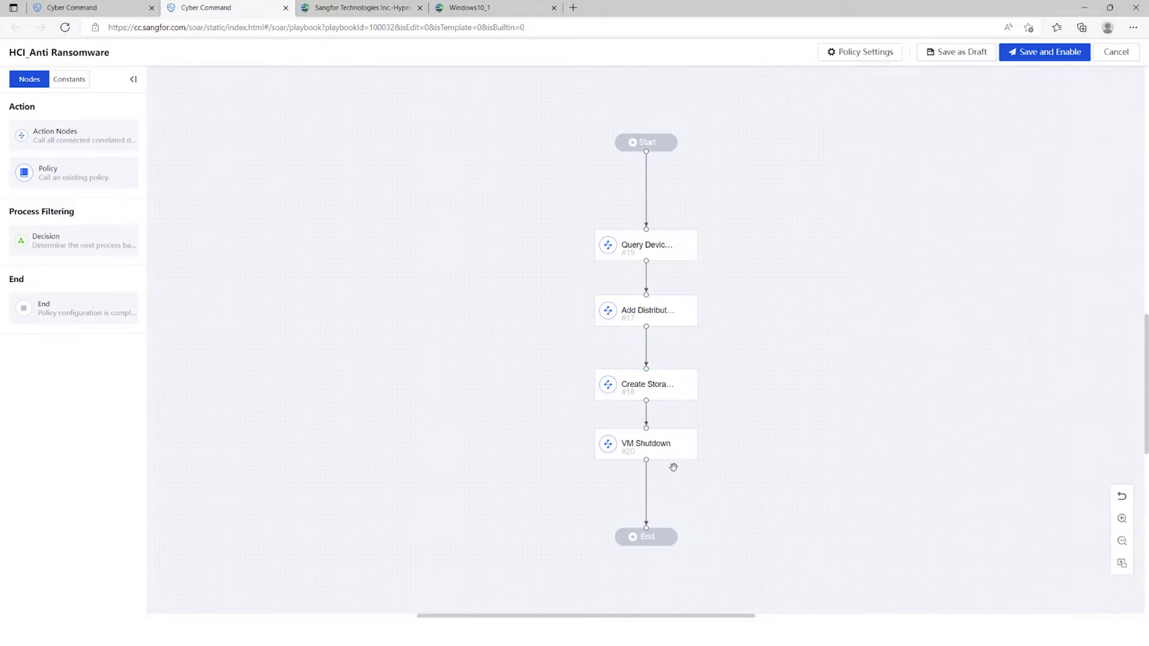
Step: Target the VM Shutdown node at HCI, then save and enable the playbook, confirming the update
{"action": "left_click", "coordinate": [658, 448]}
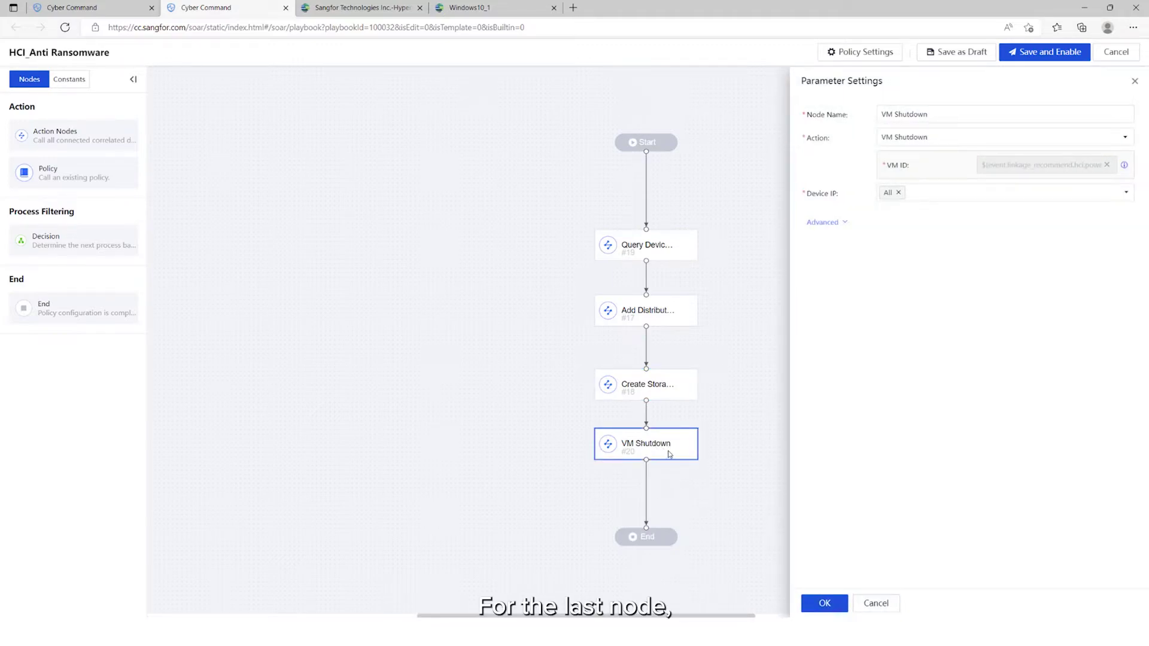
{"action": "left_click", "coordinate": [898, 192]}
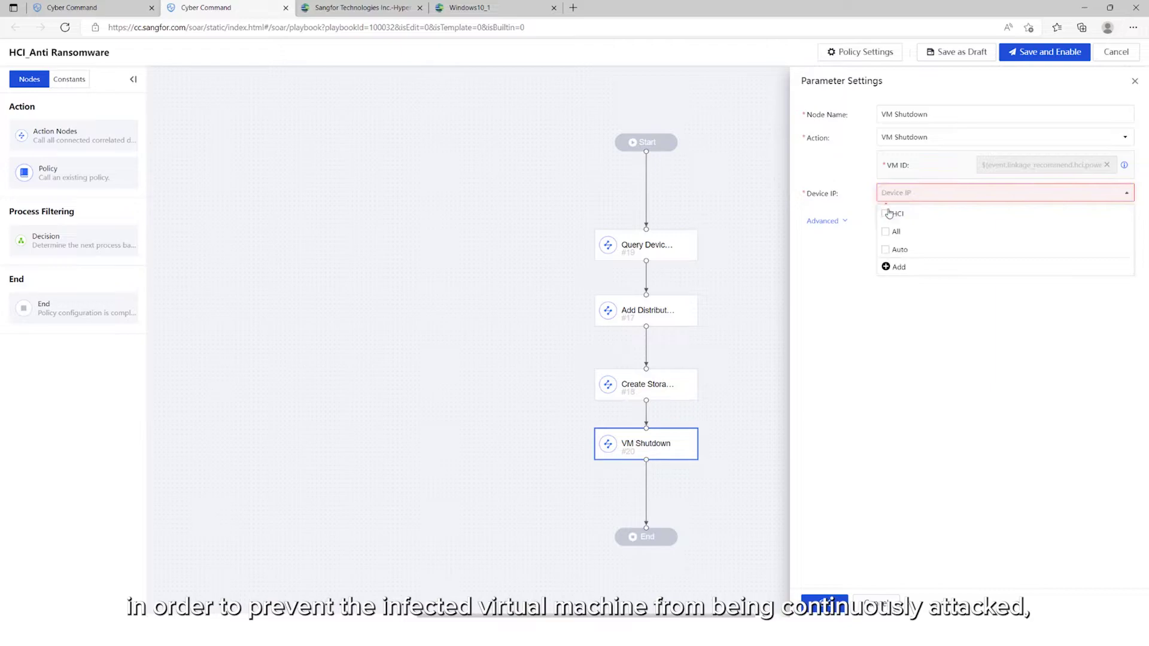
{"action": "left_click", "coordinate": [889, 213]}
{"action": "left_click", "coordinate": [841, 317]}
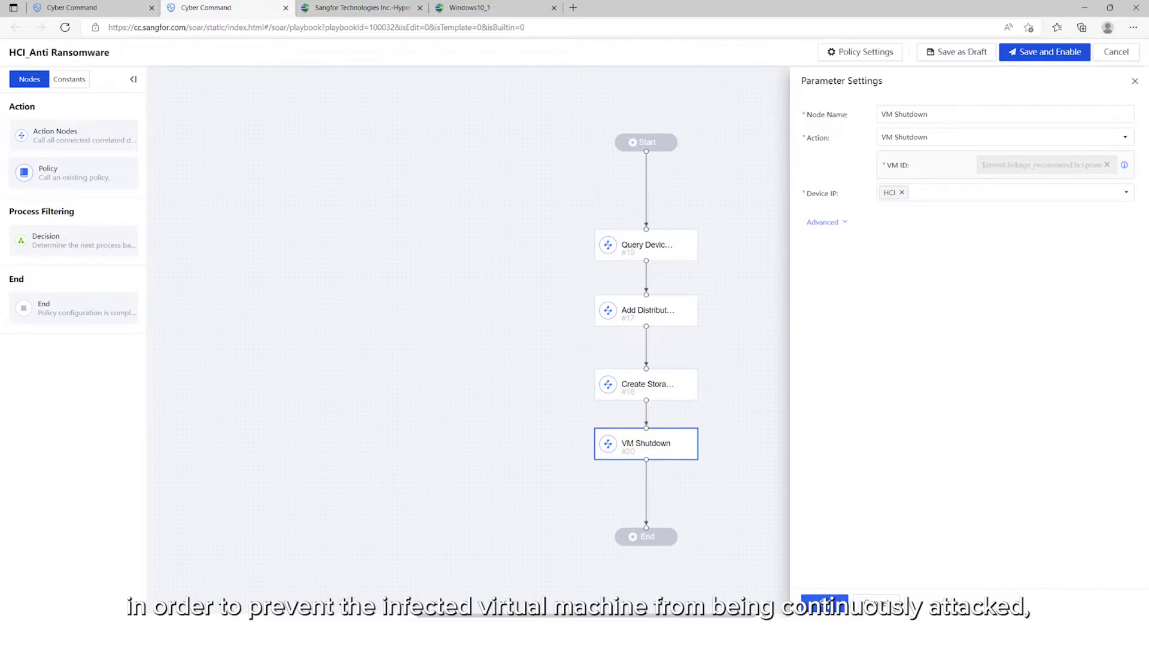
{"action": "left_click", "coordinate": [824, 601]}
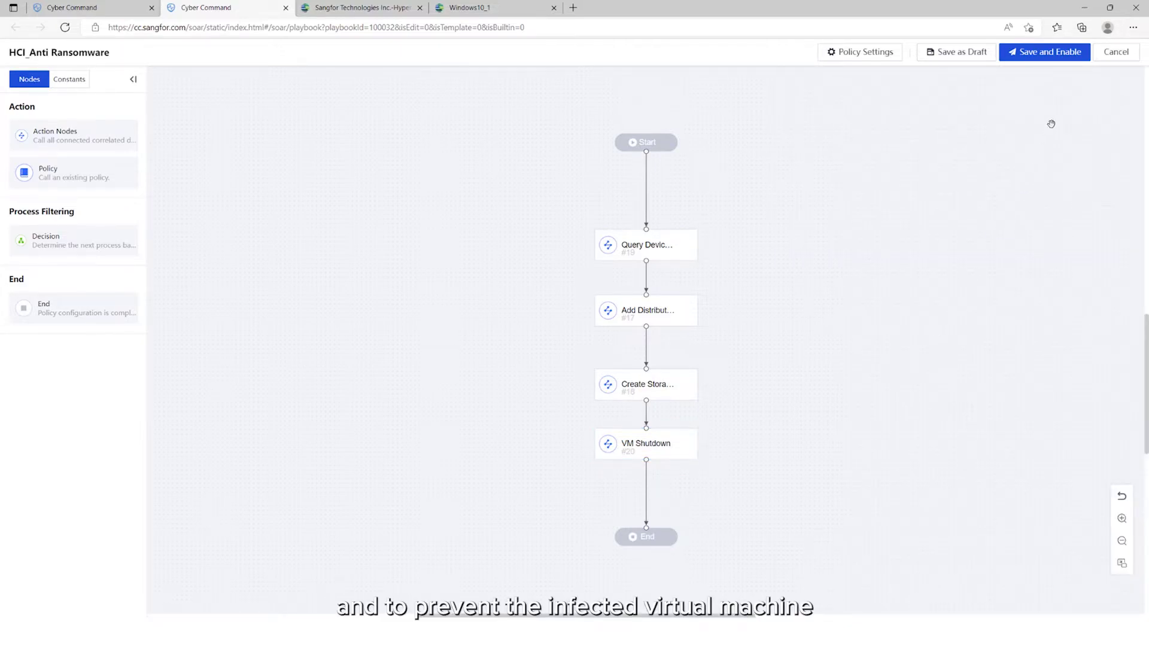
{"action": "left_click", "coordinate": [1064, 58]}
{"action": "left_click", "coordinate": [688, 382]}
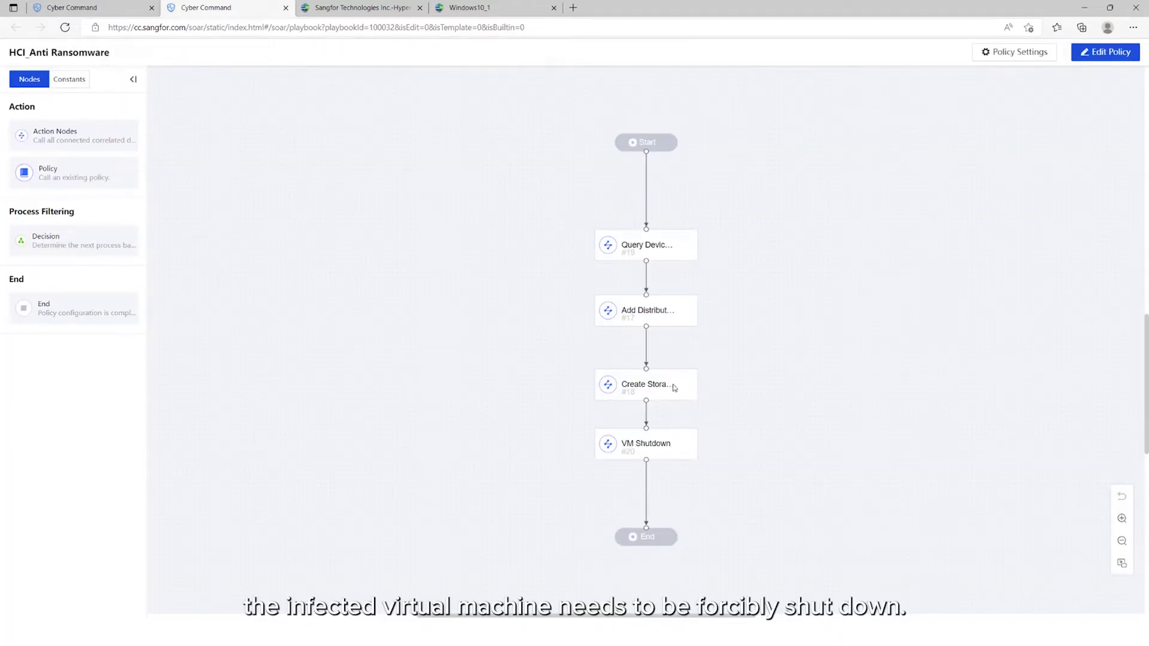
Step: Launch the Ransomware sample on Windows10_1, then return to Cyber Command's Security Alerts
{"action": "left_click", "coordinate": [671, 381]}
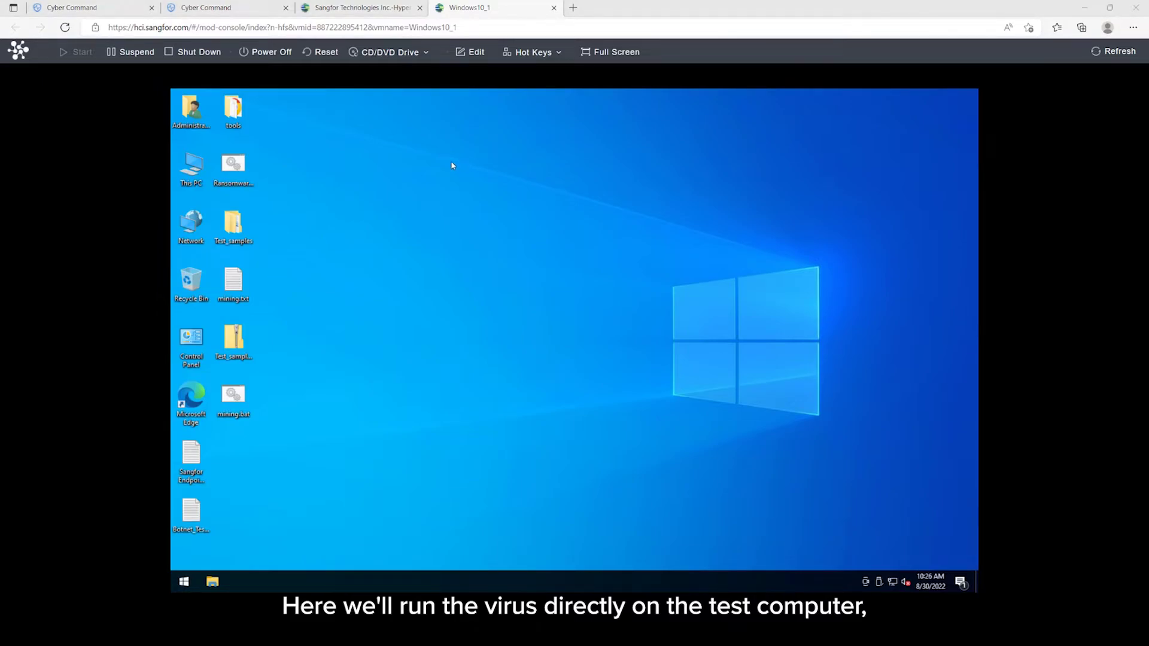
{"action": "double_click", "coordinate": [231, 168]}
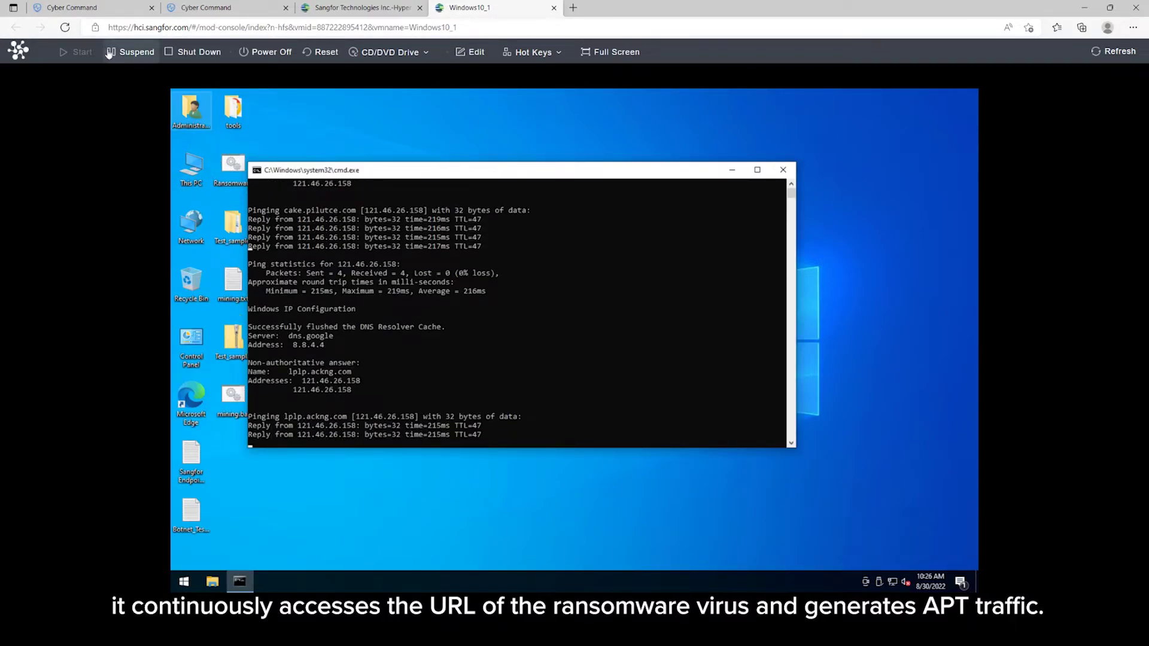
{"action": "left_click", "coordinate": [101, 10]}
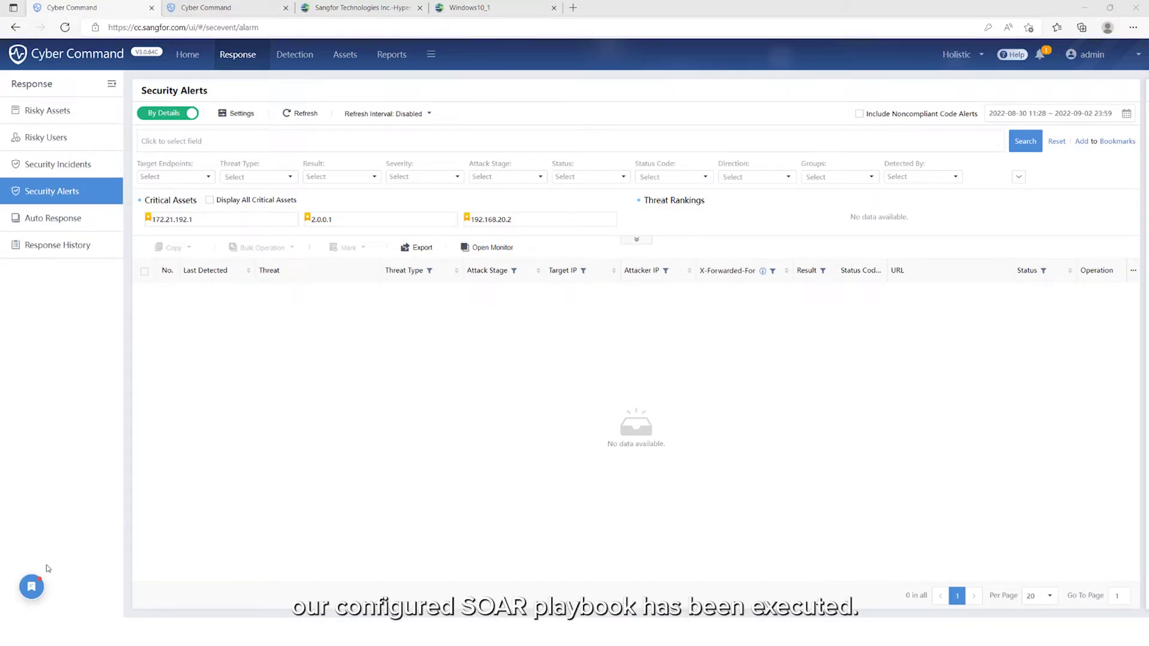
Step: Open Response History and view the coordinated actions of the HCI_Anti Ransomware run
{"action": "left_click", "coordinate": [32, 586]}
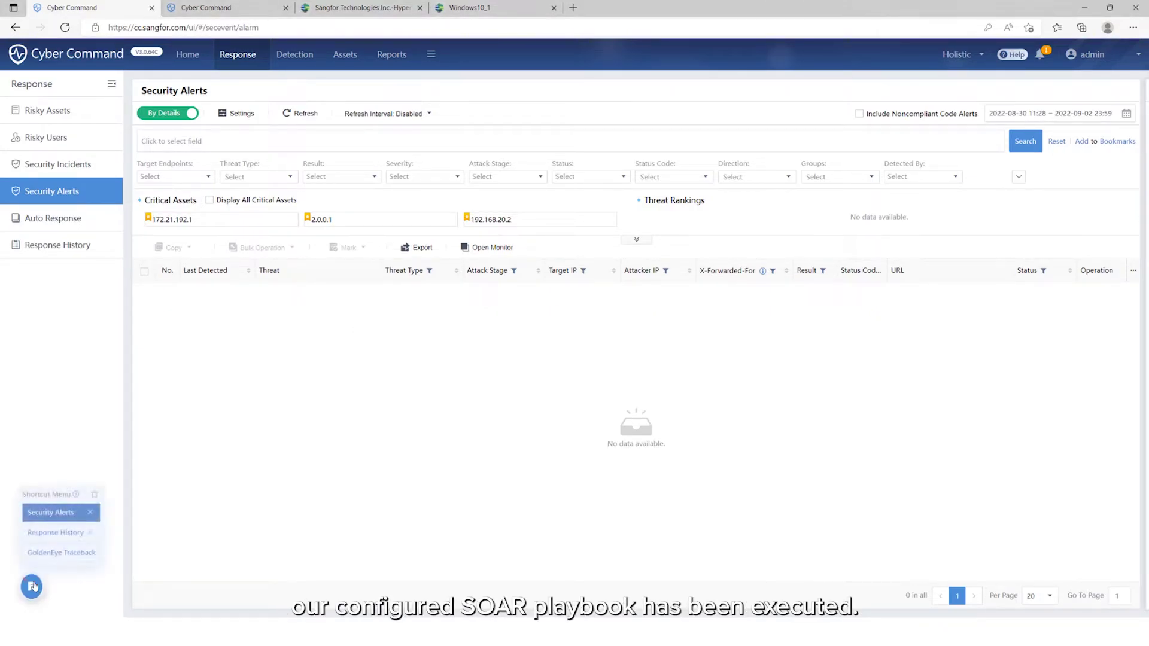
{"action": "left_click", "coordinate": [56, 533]}
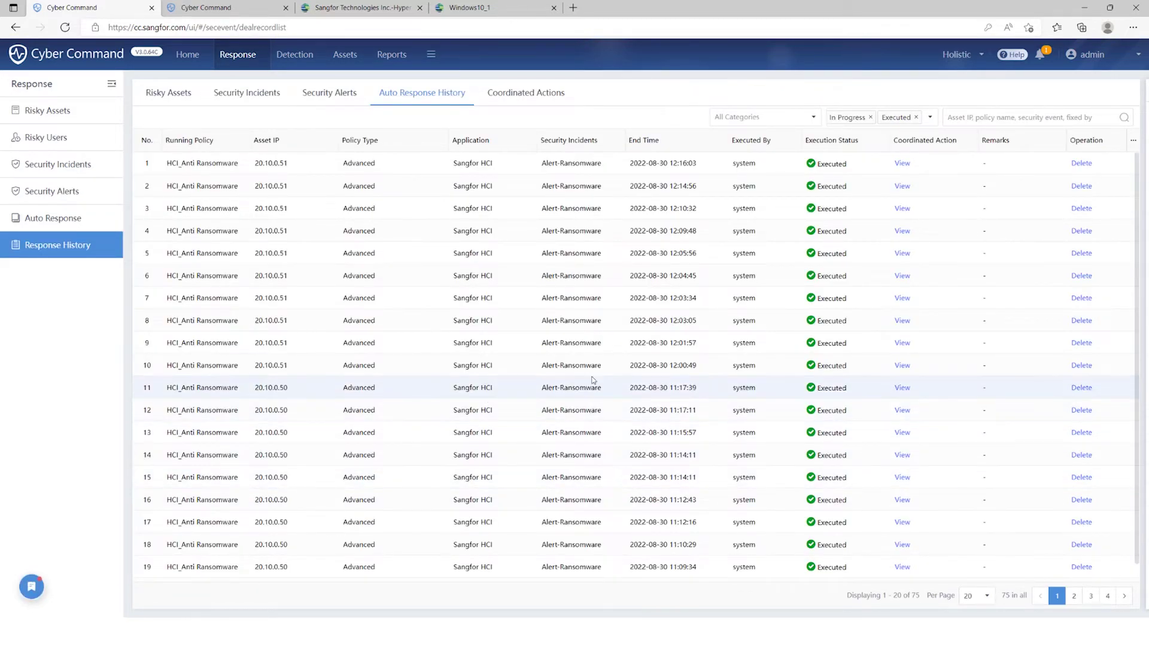
{"action": "left_click", "coordinate": [903, 366]}
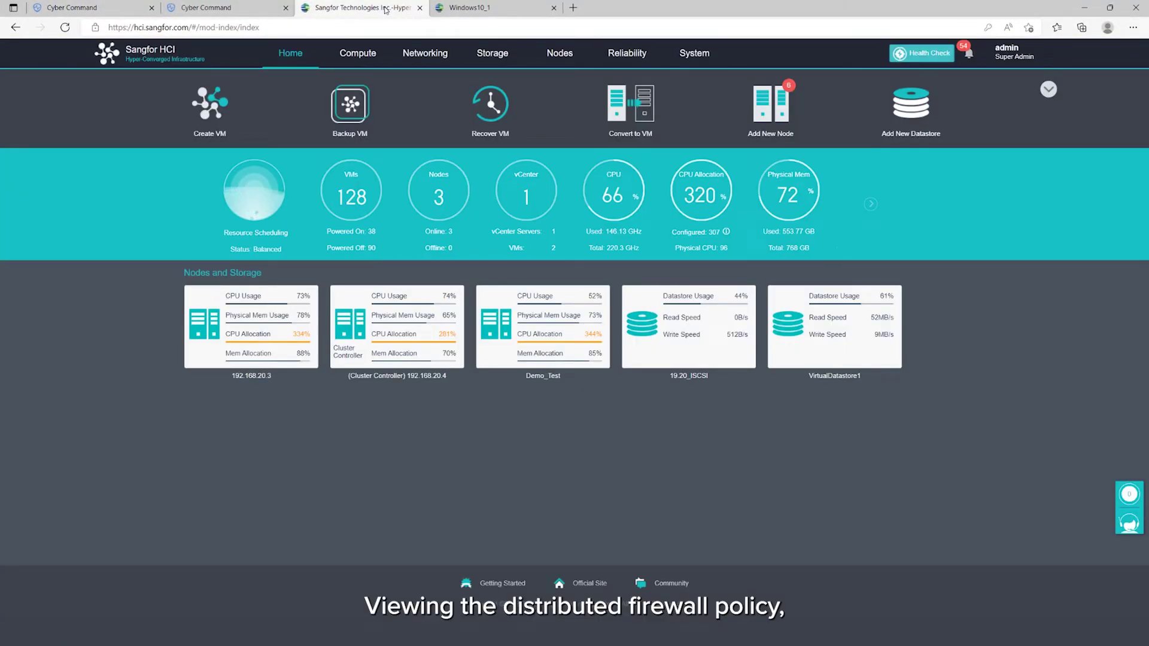
Step: Review the auto-created hci_block rule in Distributed Firewall that drops all services, without changes
{"action": "mouse_move", "coordinate": [430, 60]}
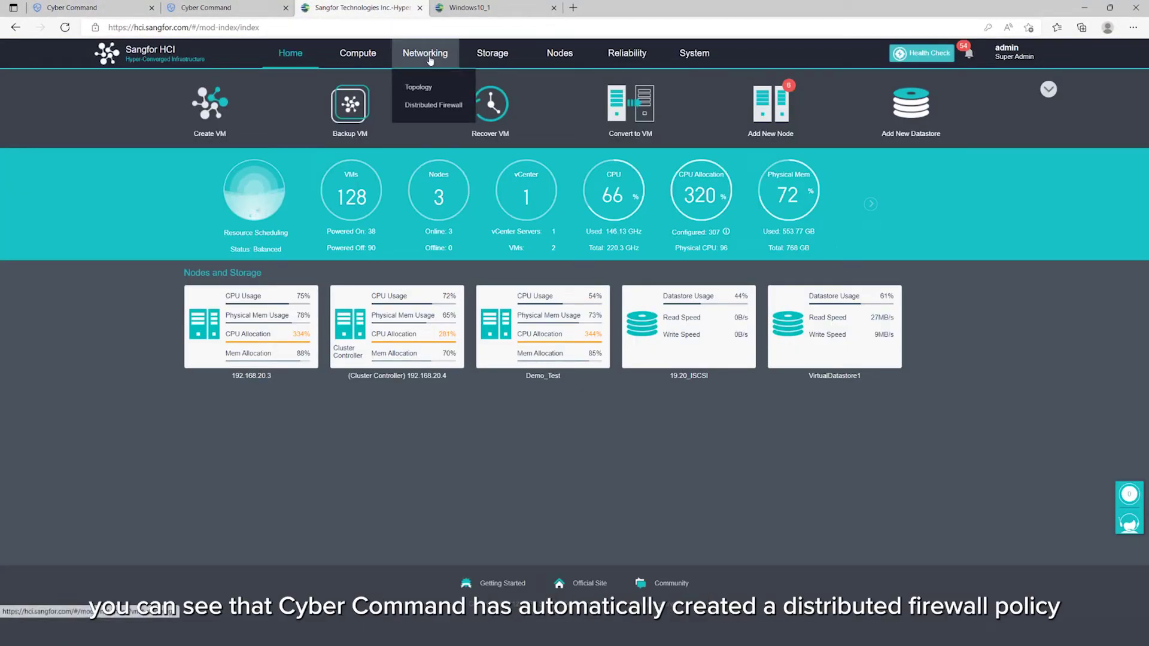
{"action": "left_click", "coordinate": [452, 104]}
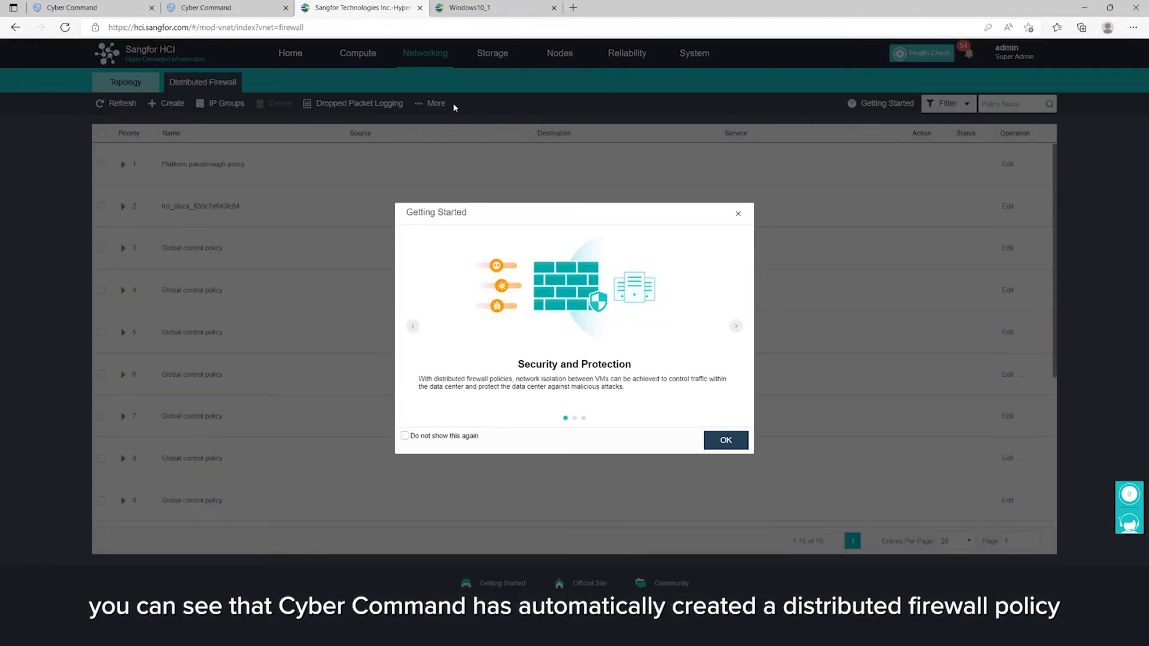
{"action": "left_click", "coordinate": [737, 441]}
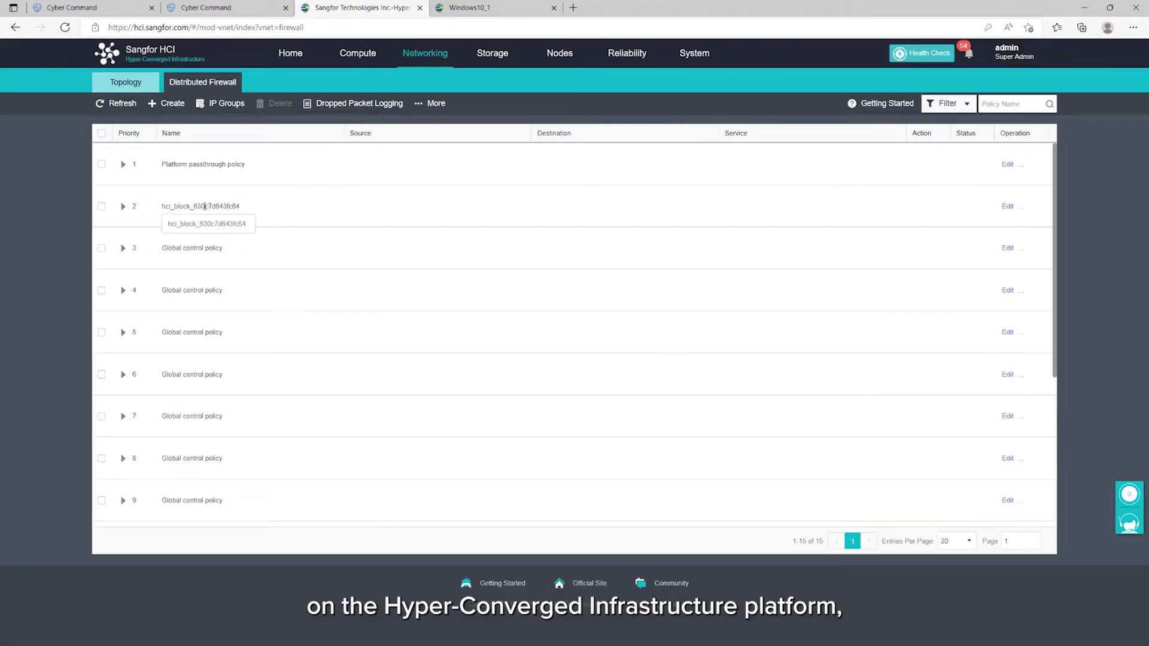
{"action": "left_click", "coordinate": [1008, 206]}
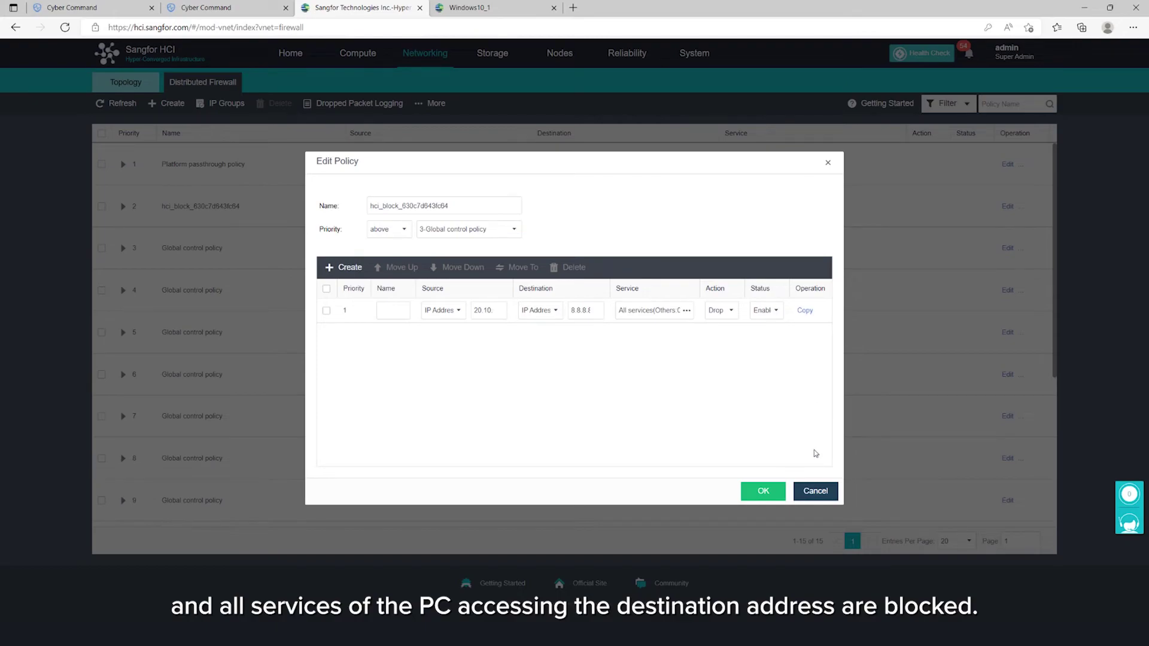
{"action": "left_click", "coordinate": [815, 492]}
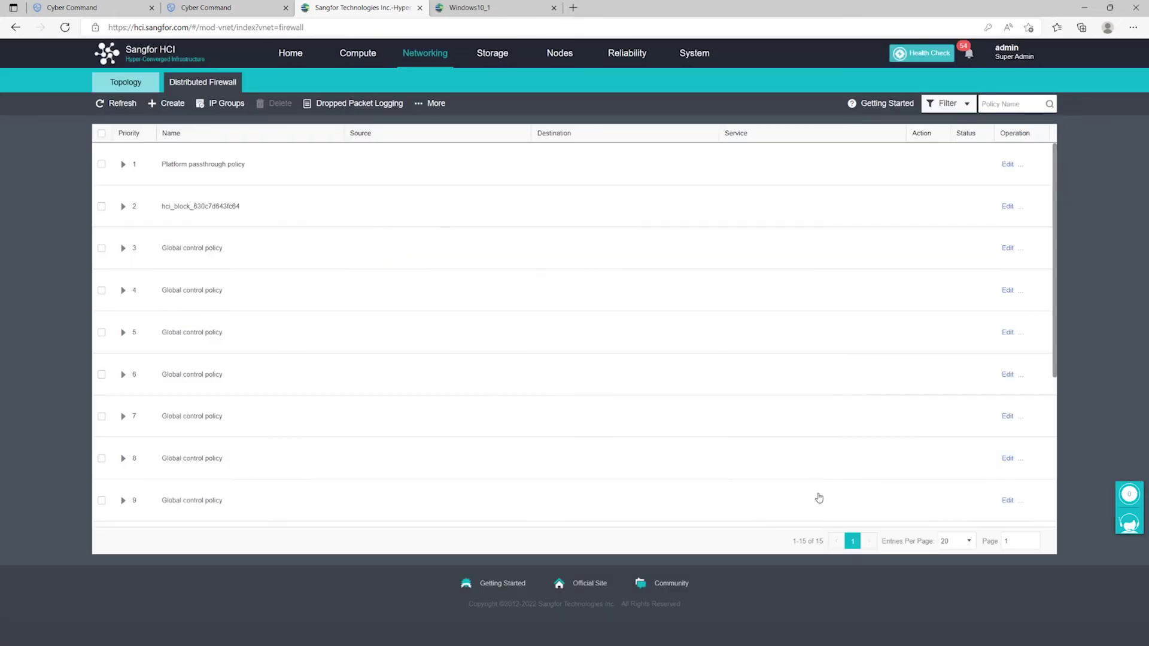
{"action": "mouse_move", "coordinate": [439, 66]}
{"action": "left_click", "coordinate": [418, 86]}
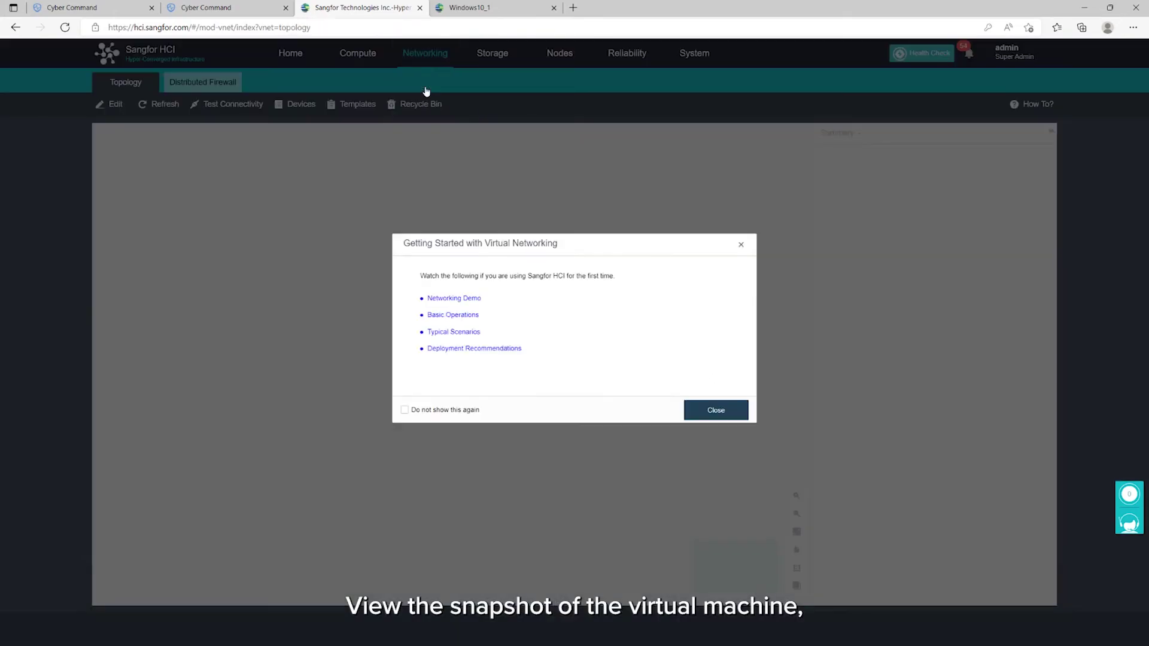
{"action": "left_click", "coordinate": [716, 408]}
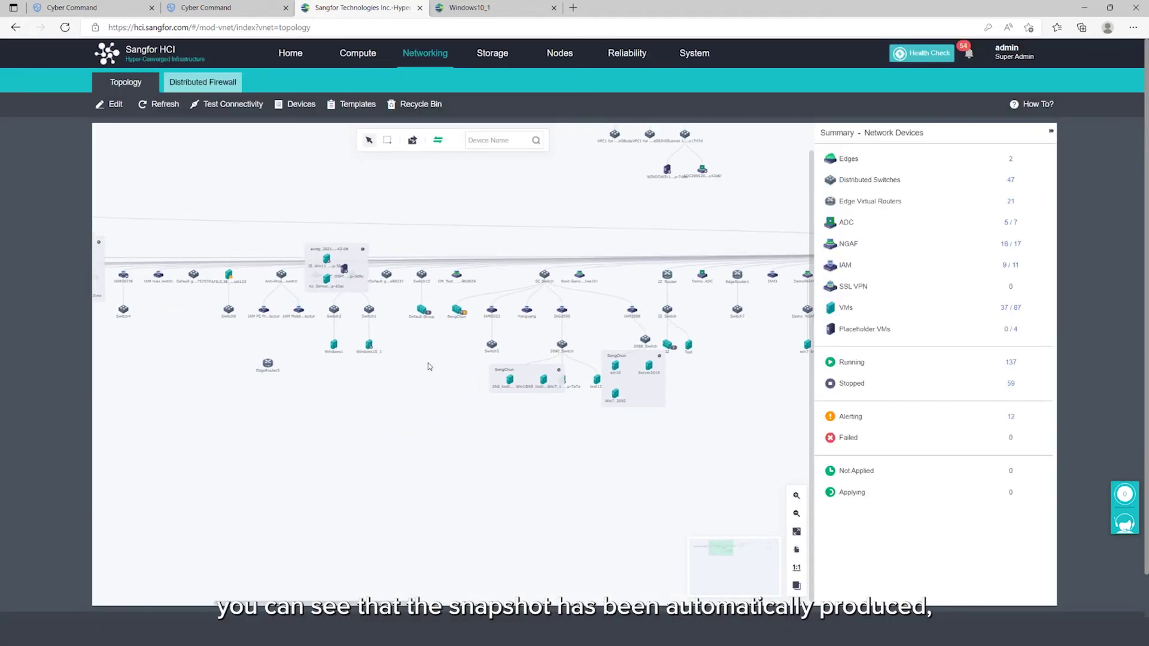
{"action": "left_click", "coordinate": [369, 346]}
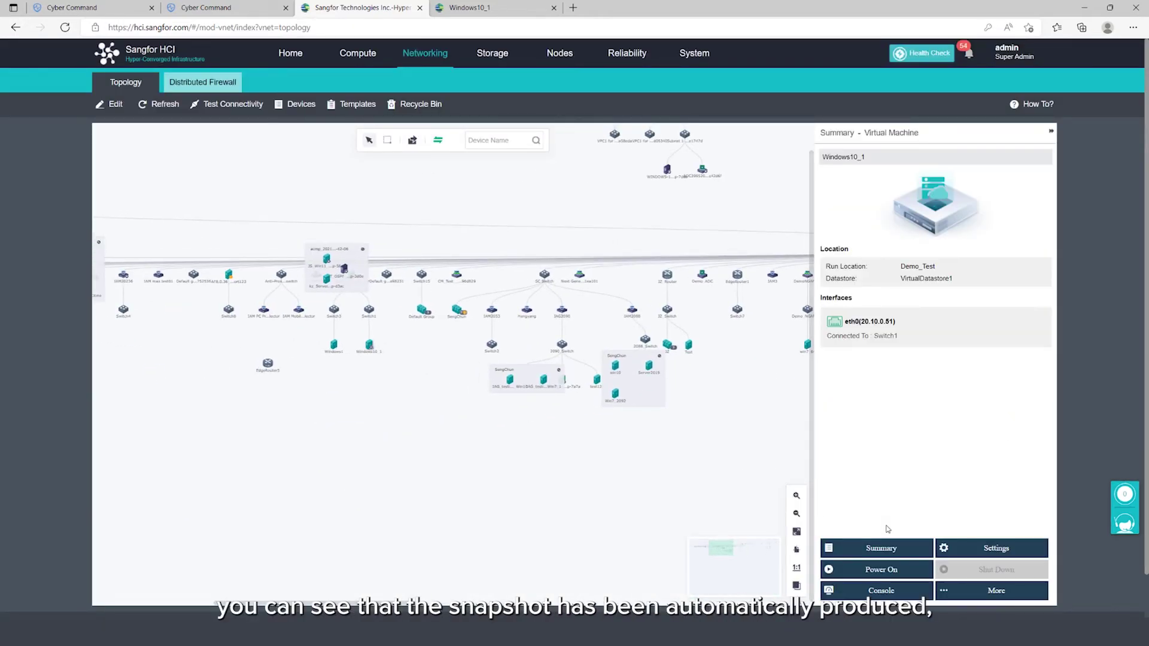
{"action": "left_click", "coordinate": [886, 547]}
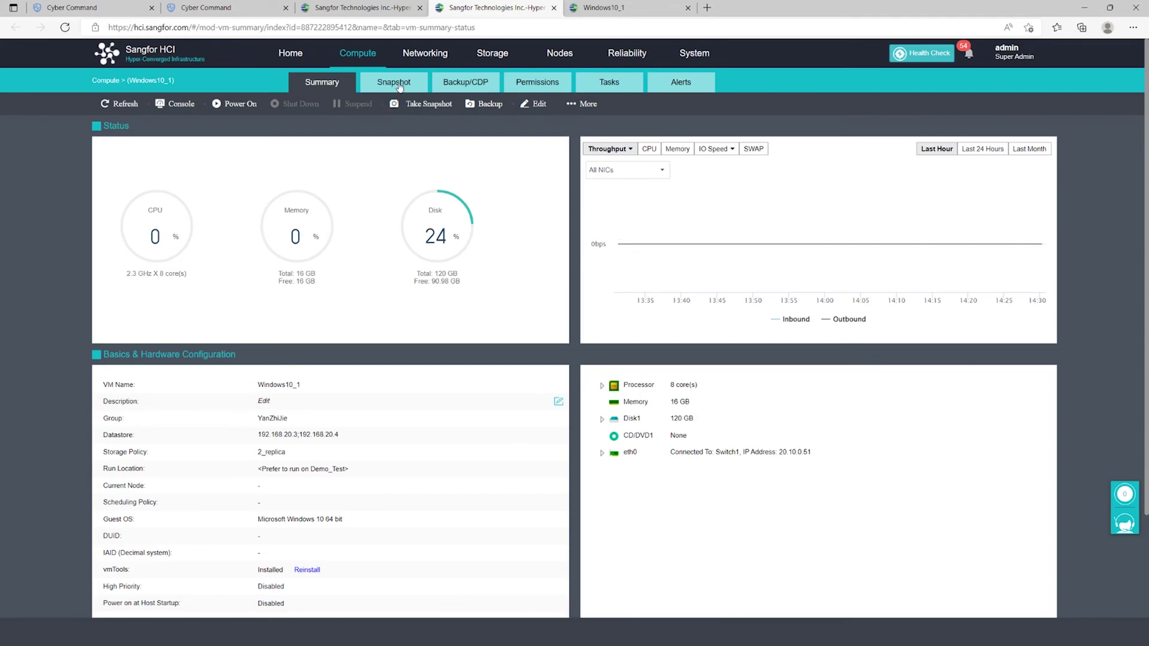
{"action": "left_click", "coordinate": [397, 84]}
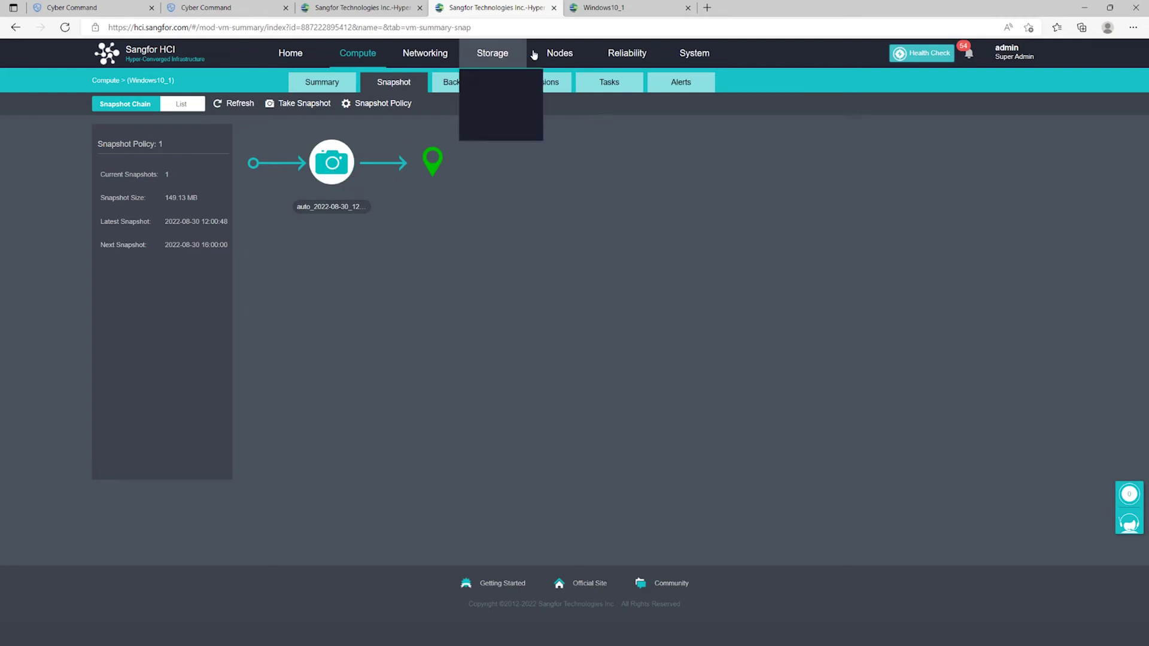
{"action": "left_click", "coordinate": [613, 9]}
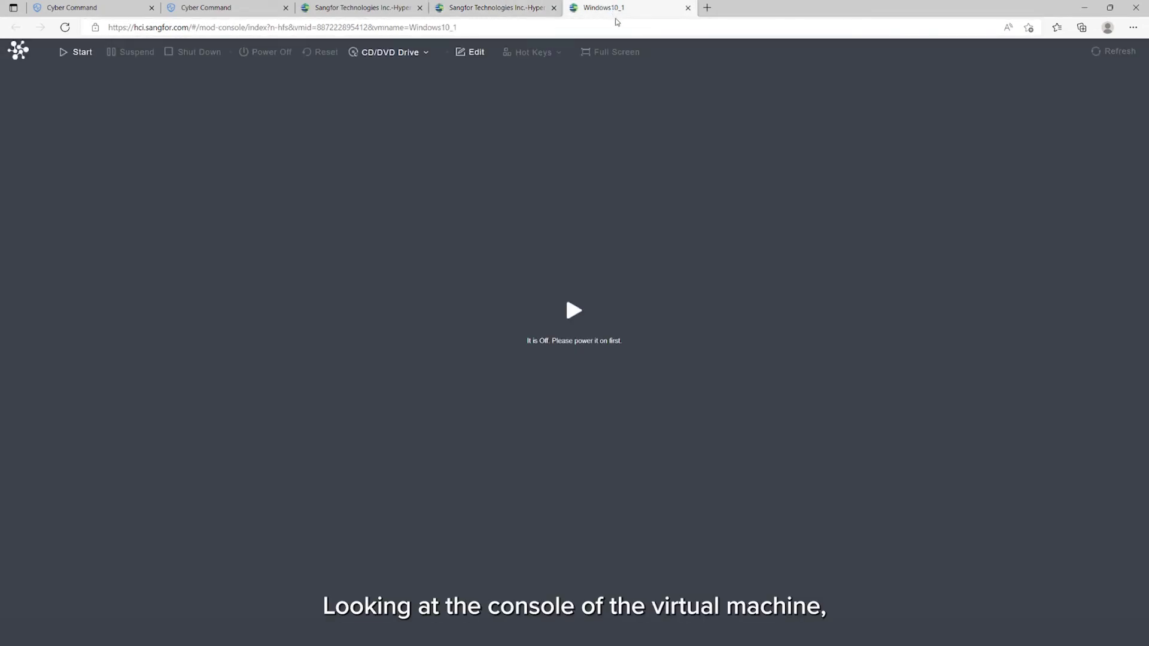